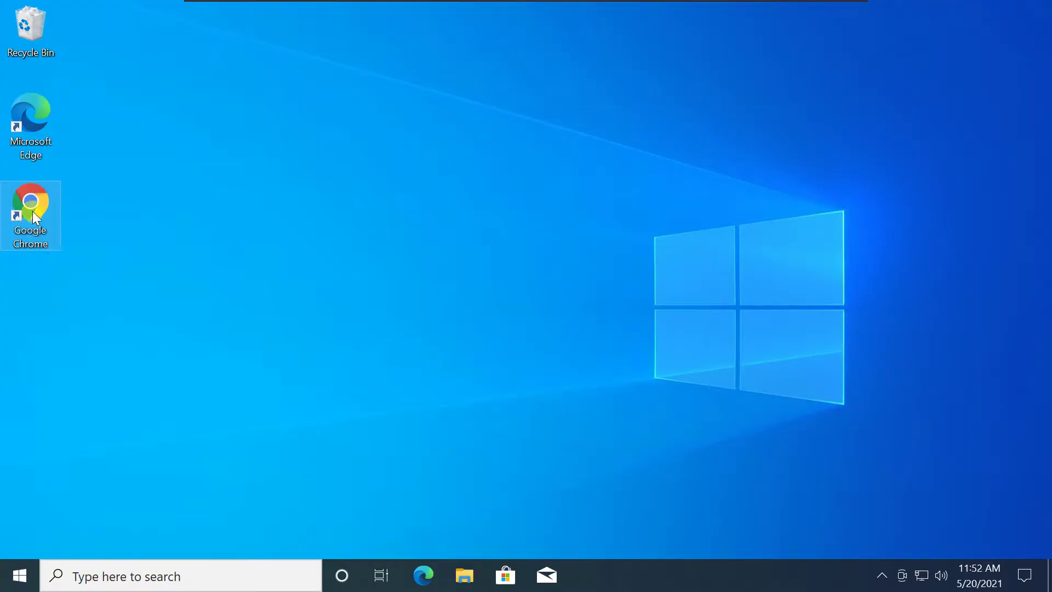
# - Launch Google Chrome from its desktop shortcut
pyautogui.doubleClick(31, 213)
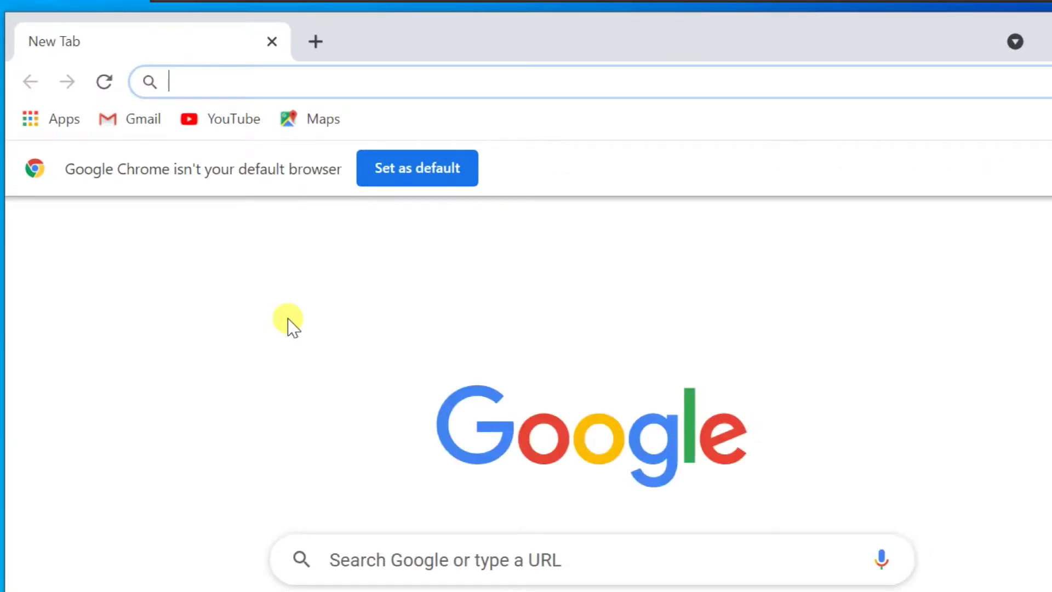
# - Go to libreoffice.org in the browser
pyautogui.write('lib')
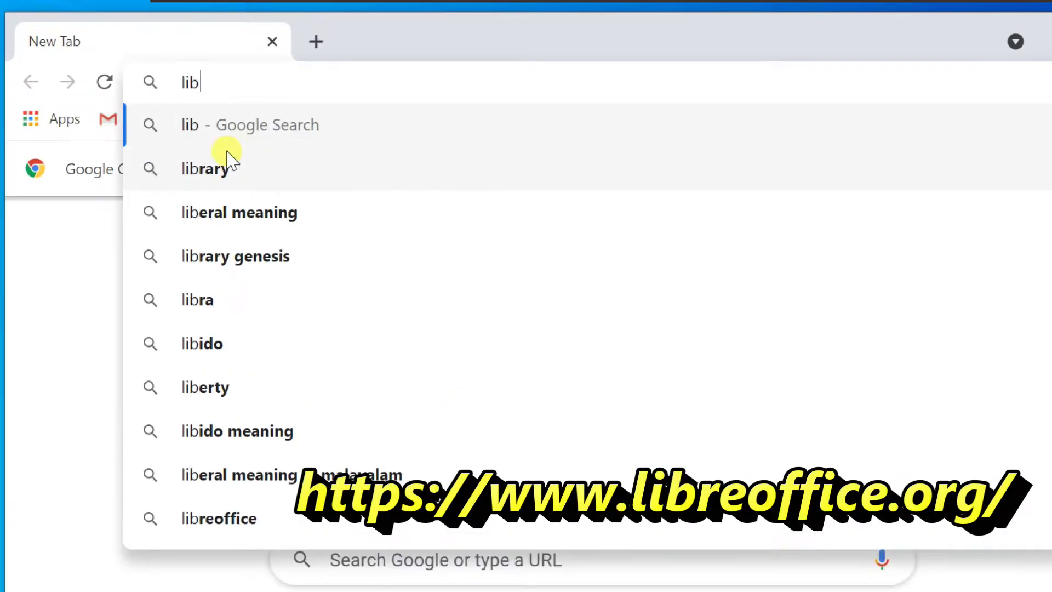
pyautogui.write('reoffice')
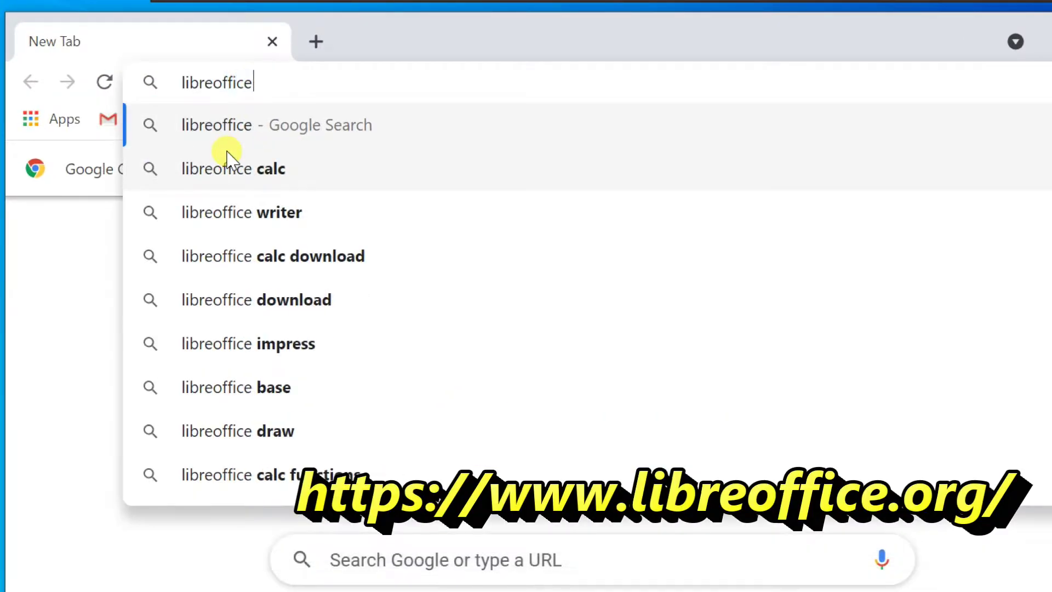
pyautogui.write('.org')
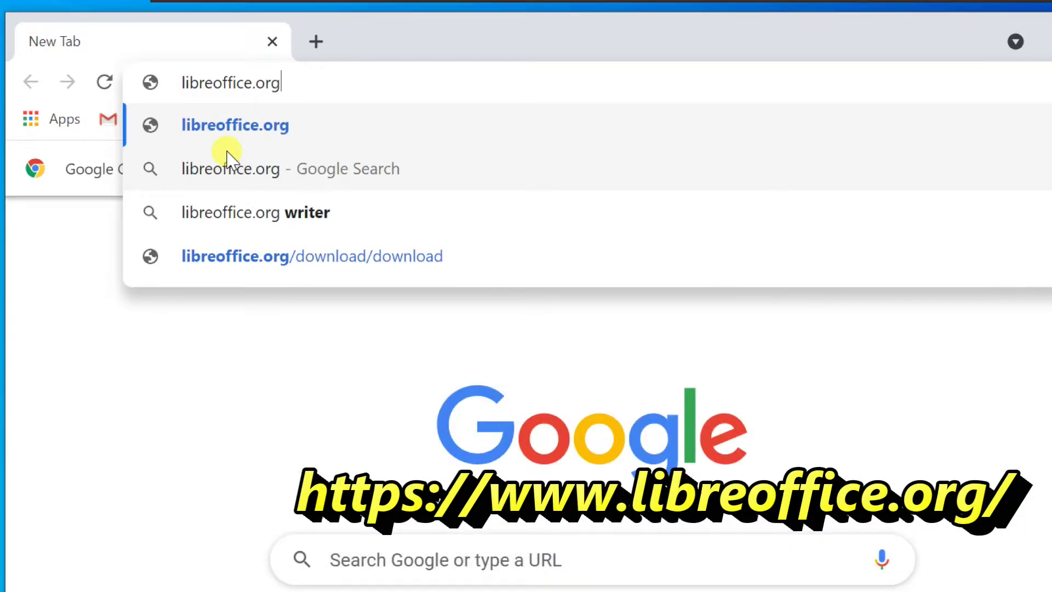
pyautogui.press('Return')
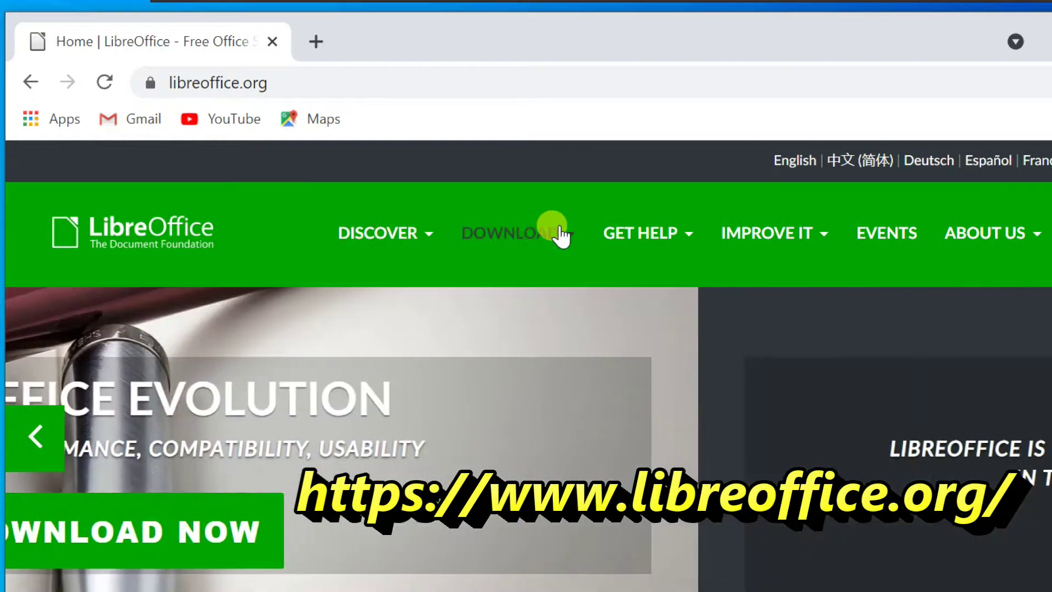
# - Download the LibreOffice 7.1.3 Windows (64-bit) installer from the Download LibreOffice page
pyautogui.click(561, 236)
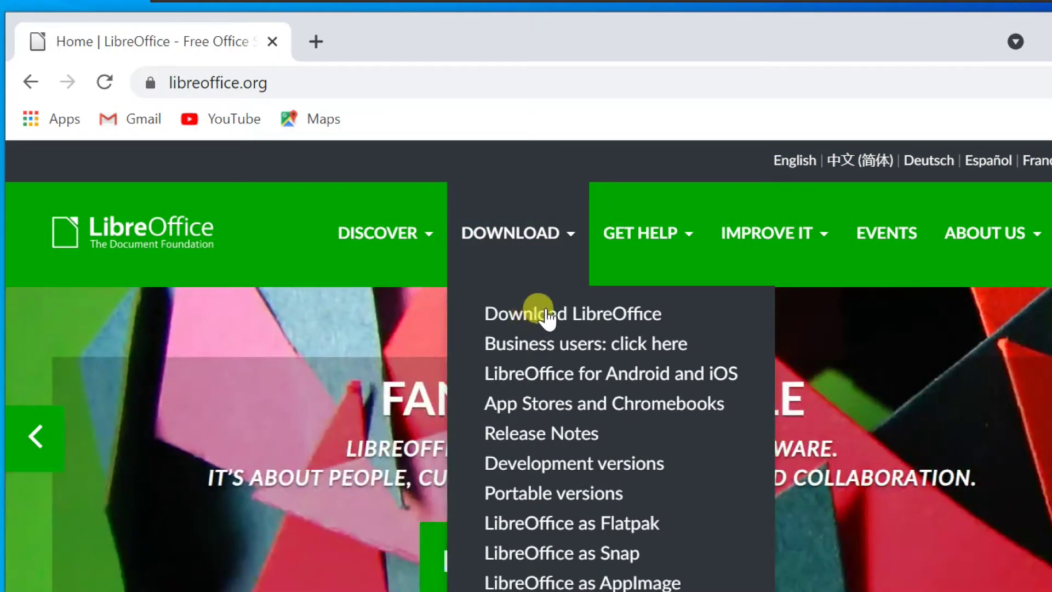
pyautogui.click(552, 313)
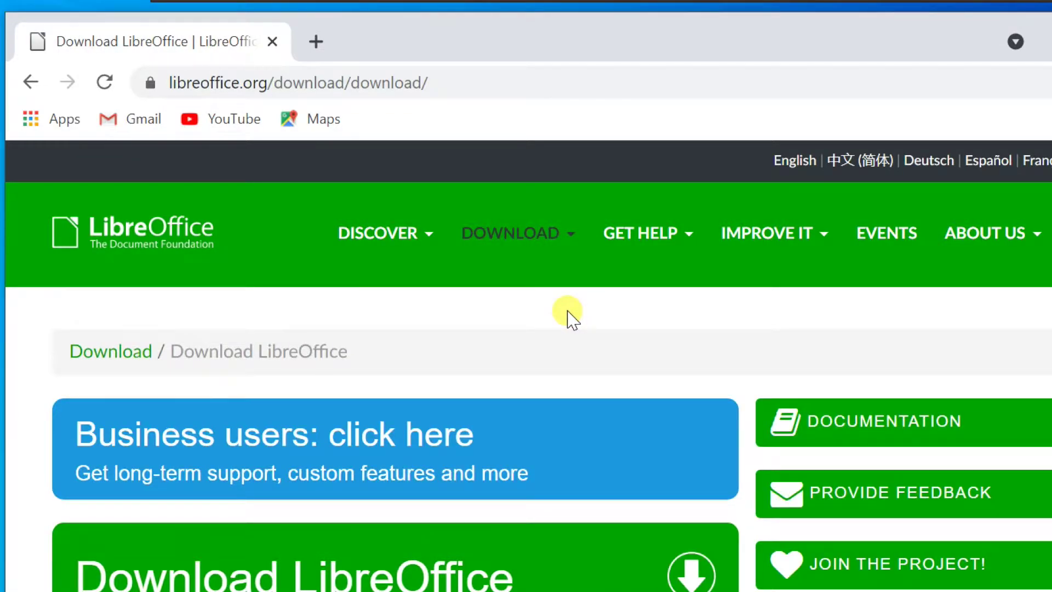
pyautogui.scroll(-5, 570, 425)
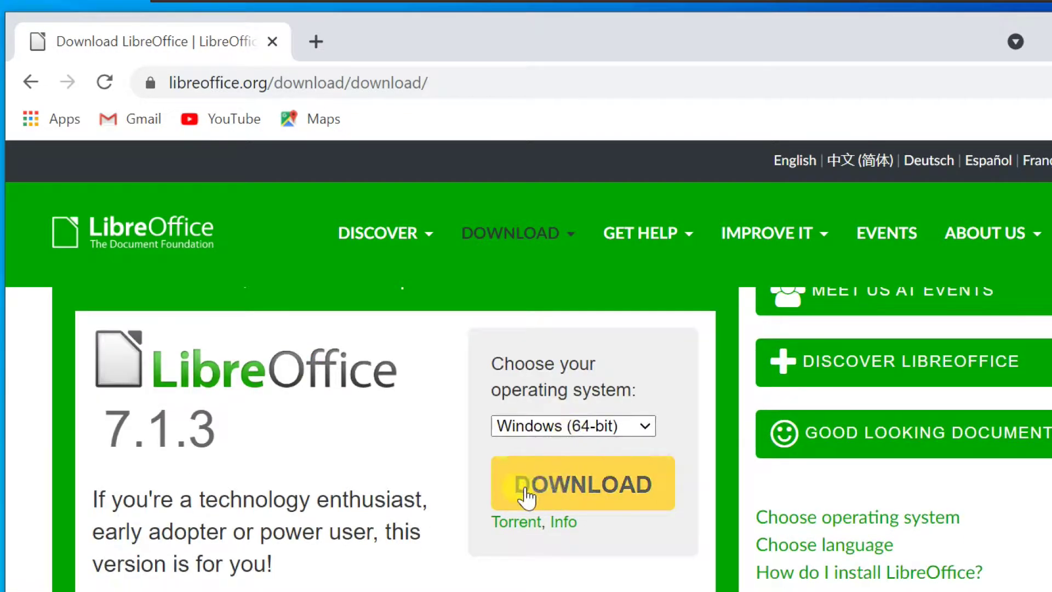
pyautogui.click(582, 490)
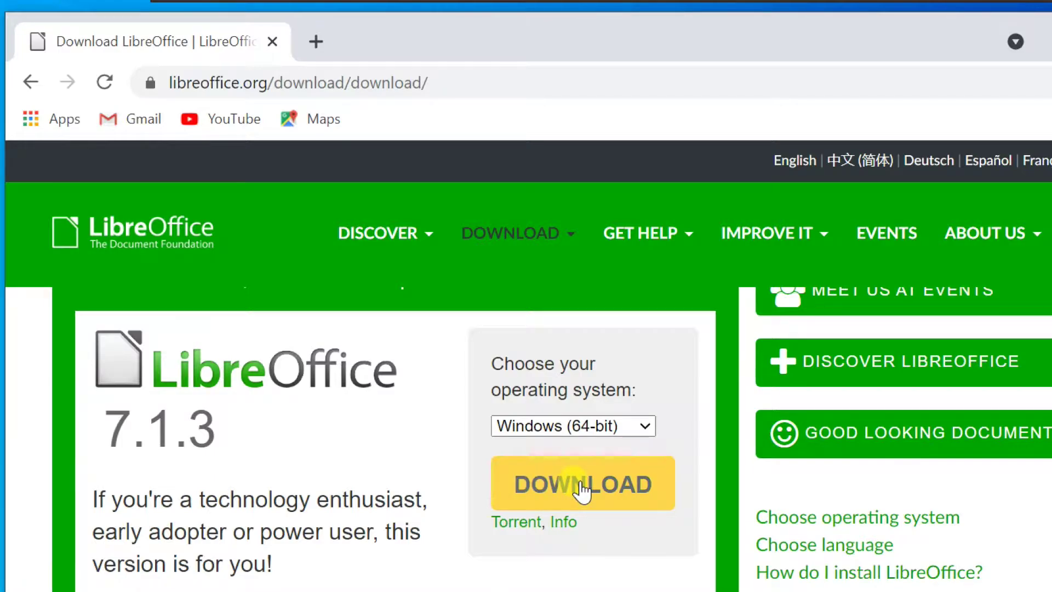
pyautogui.click(547, 426)
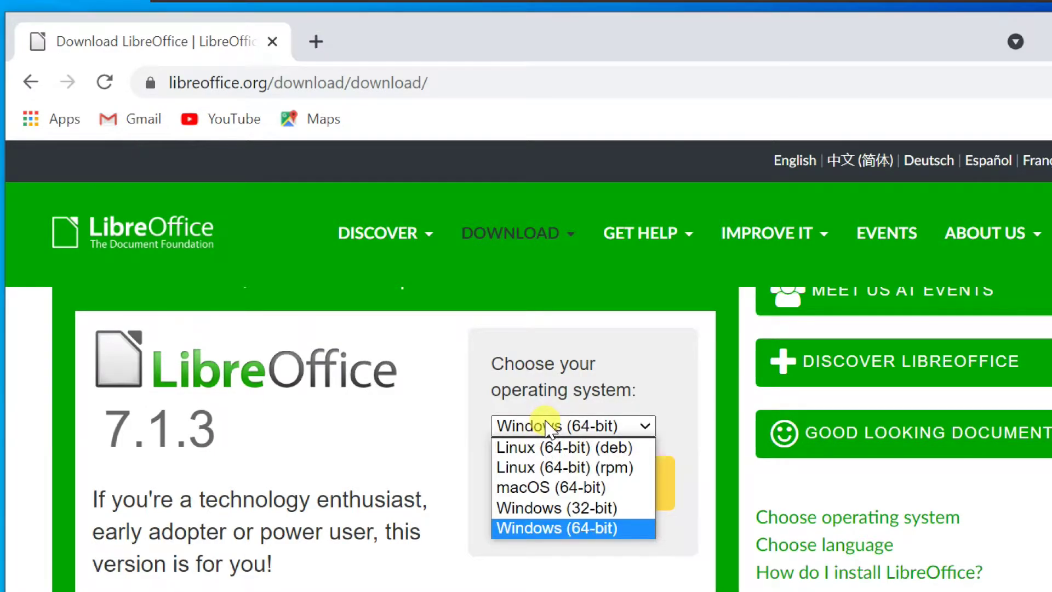
pyautogui.click(535, 527)
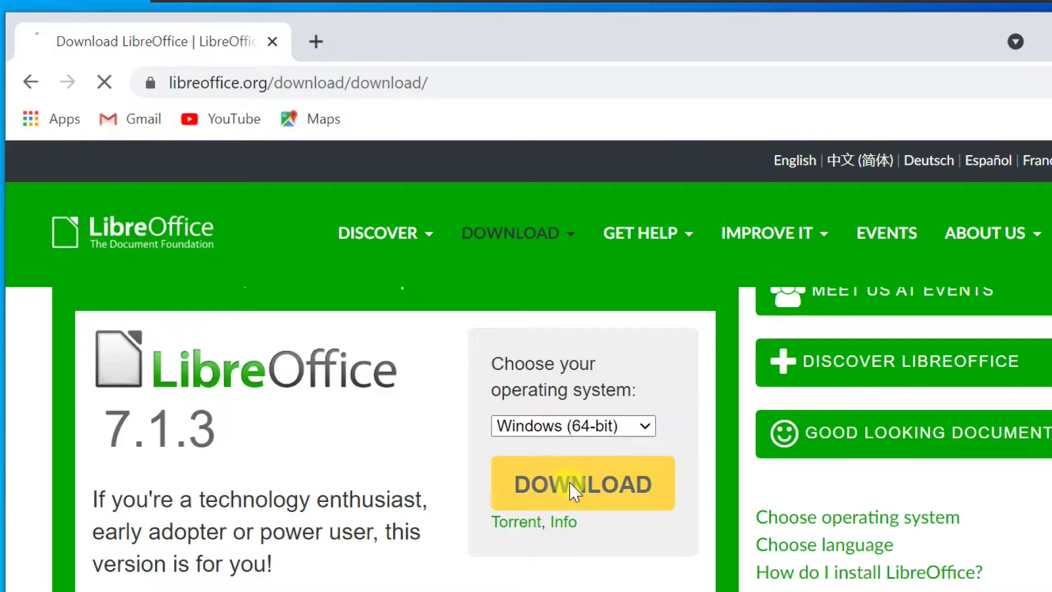
pyautogui.click(574, 489)
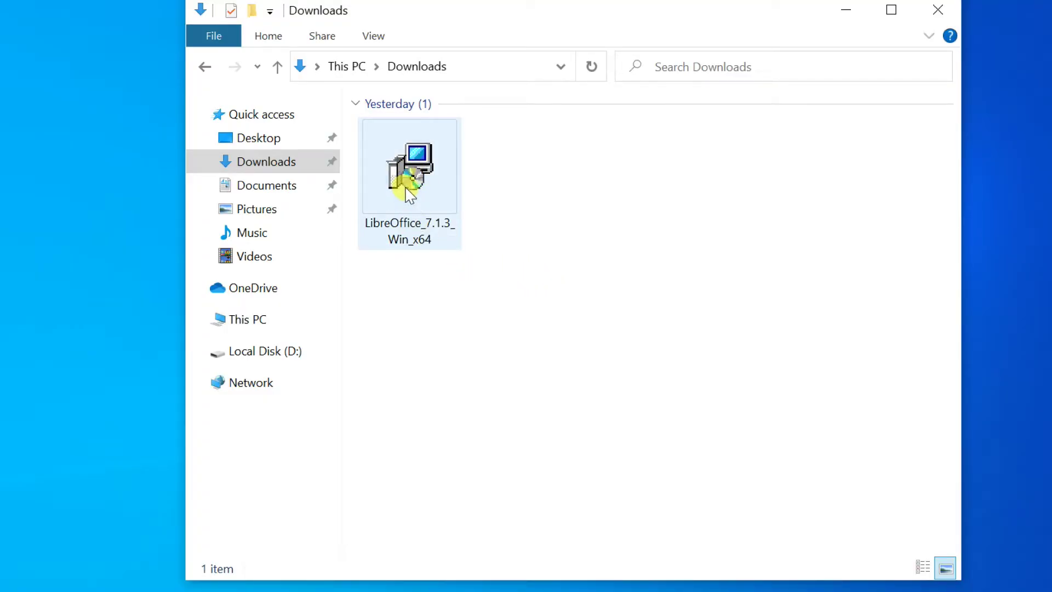
# - Run the LibreOffice_7.1.3_Win_x64 installer from the Downloads folder
pyautogui.doubleClick(410, 195)
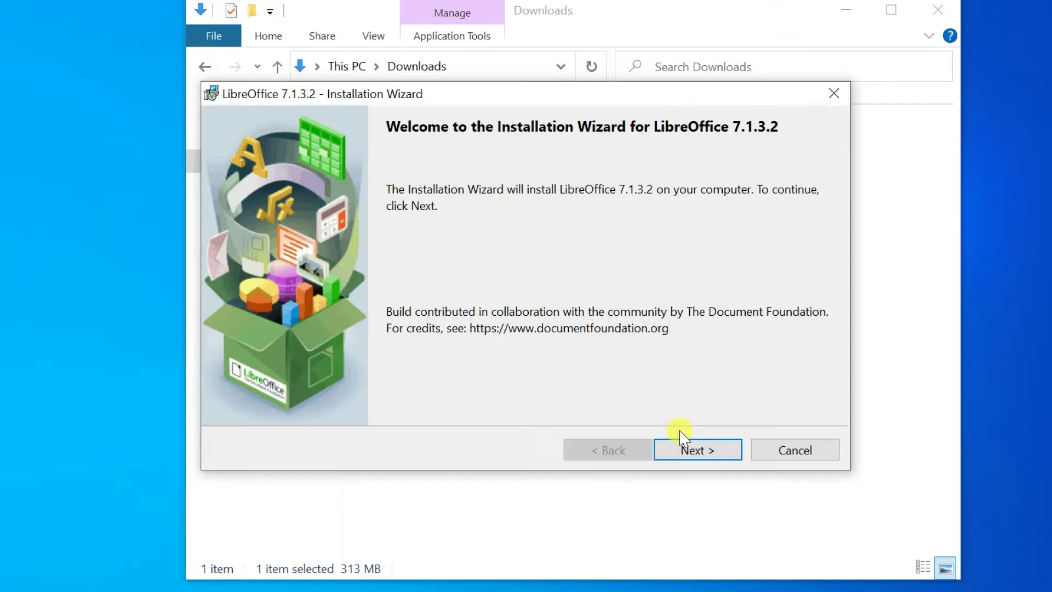
# - Get past the welcome page and choose the Custom setup type
pyautogui.click(700, 454)
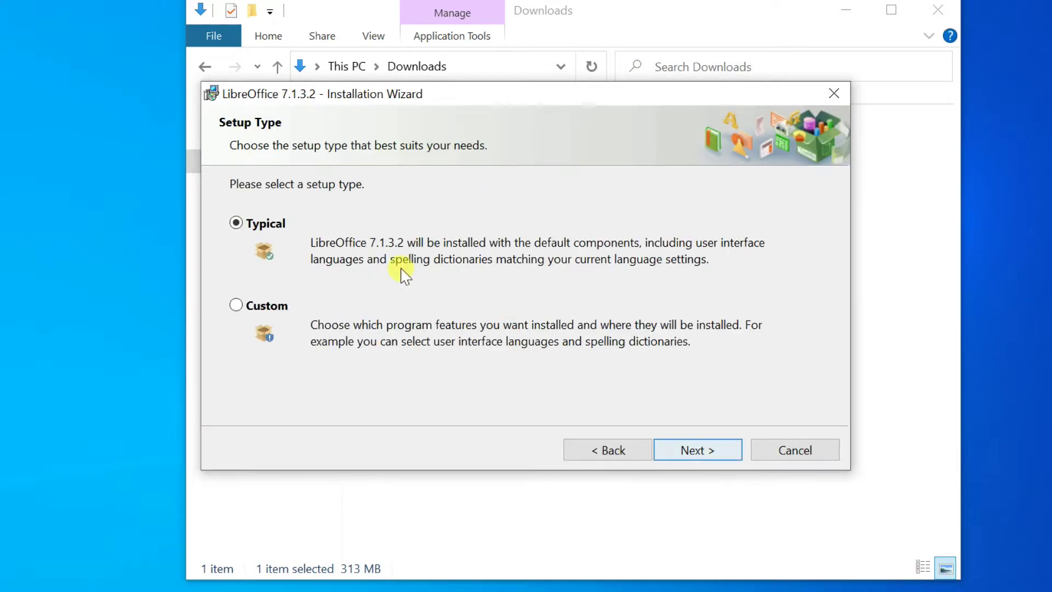
pyautogui.click(236, 304)
pyautogui.click(238, 226)
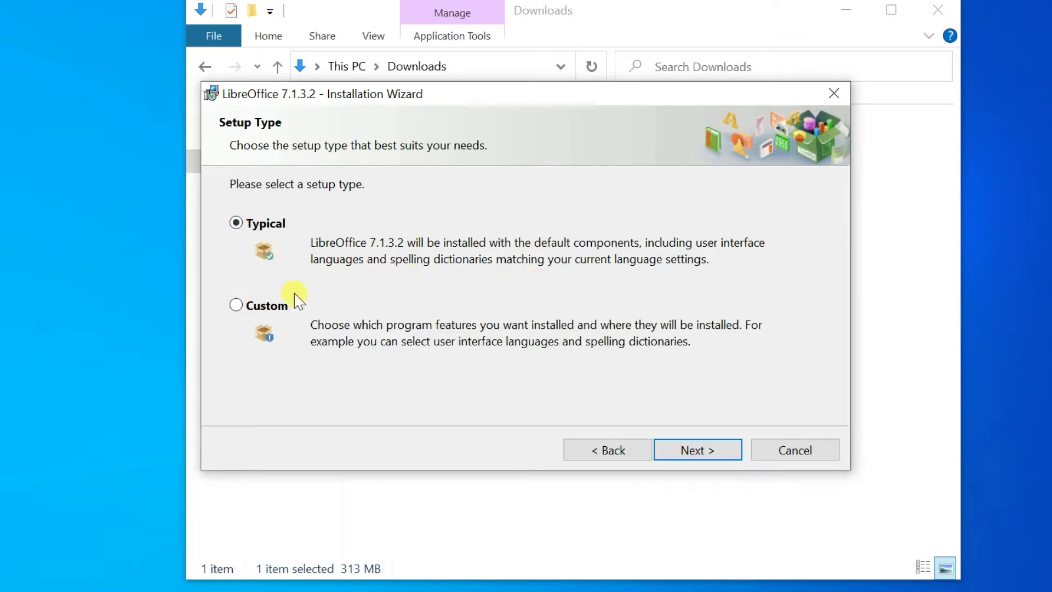
pyautogui.click(236, 305)
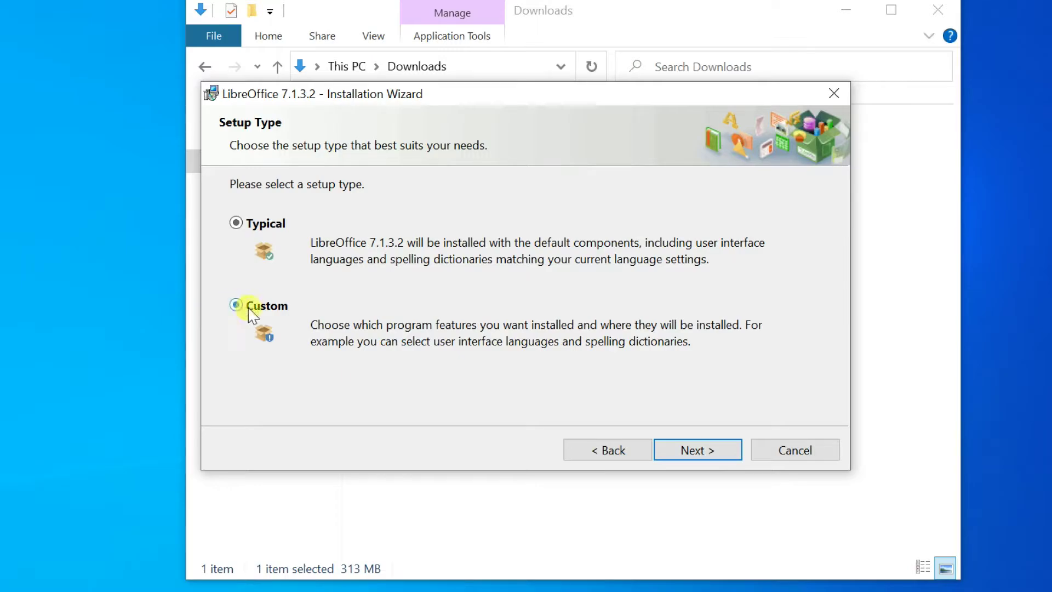
pyautogui.click(661, 441)
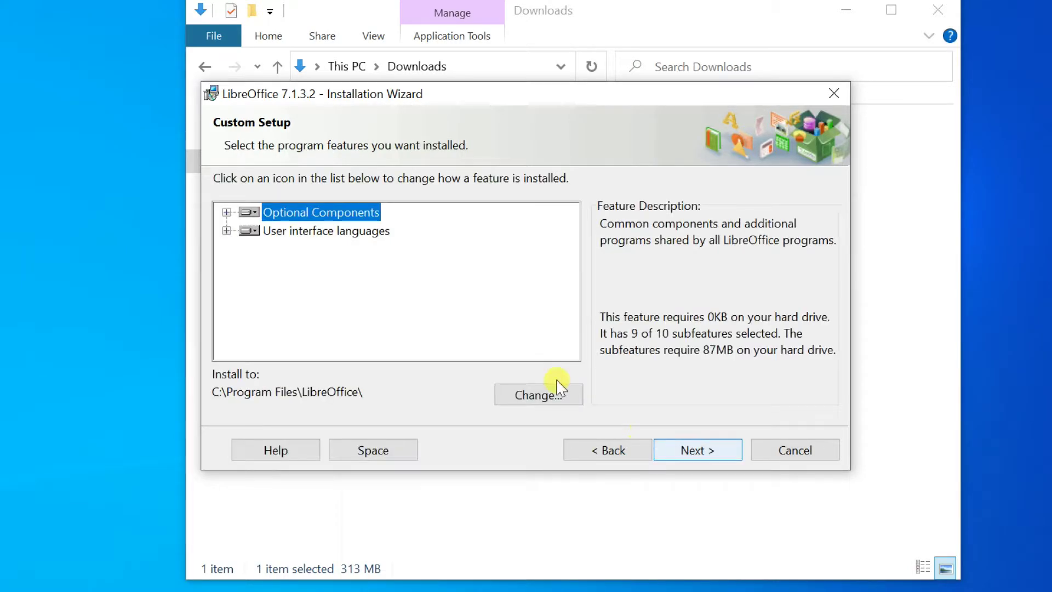
# - Set Optional Components to install on the local hard drive and expand User interface languages
pyautogui.click(225, 212)
pyautogui.scroll(-2, 448, 290)
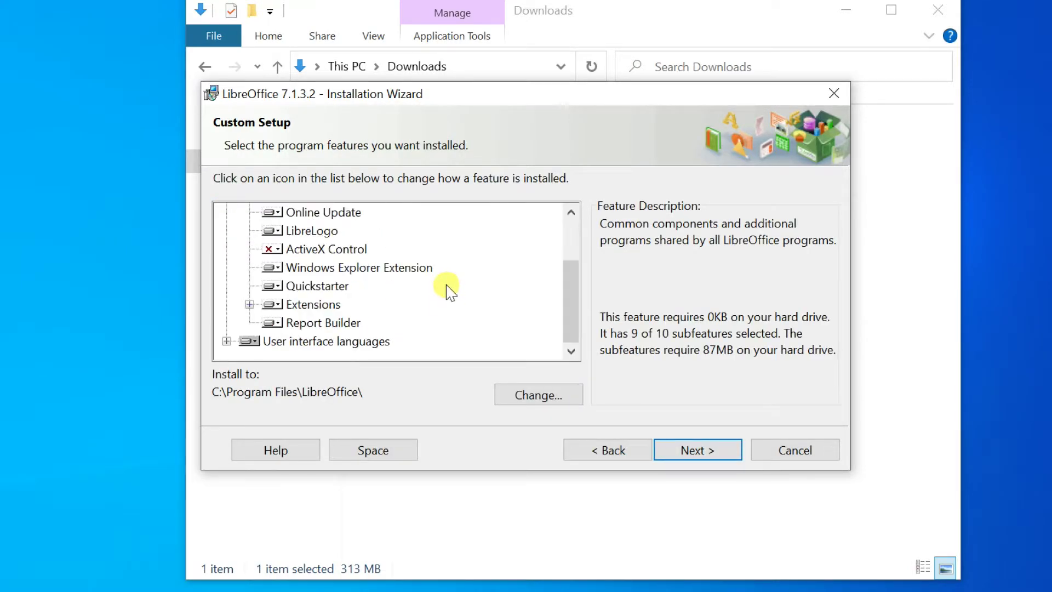
pyautogui.scroll(2, 448, 290)
pyautogui.click(226, 212)
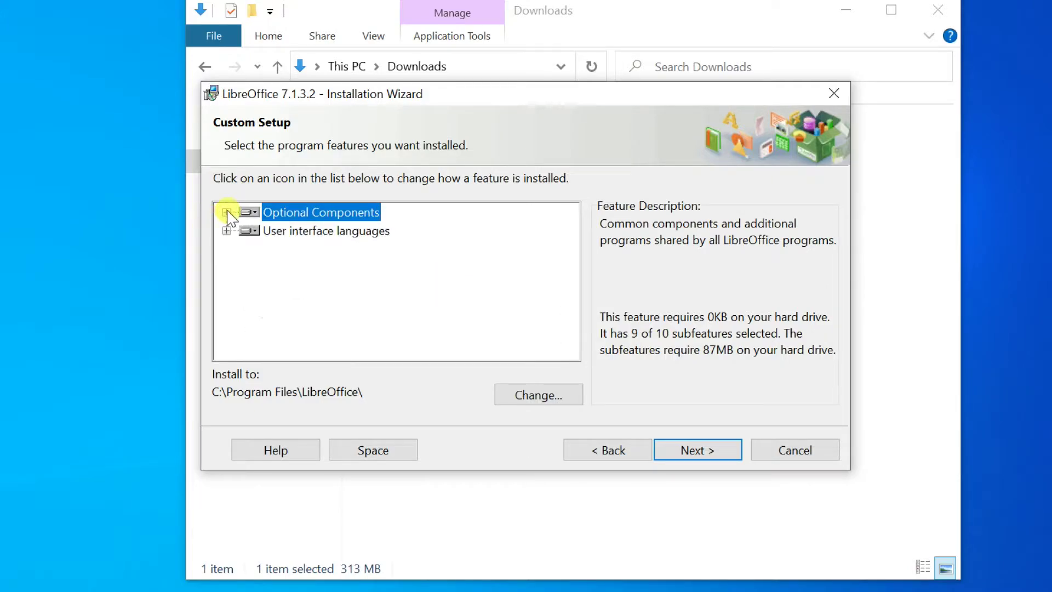
pyautogui.click(236, 231)
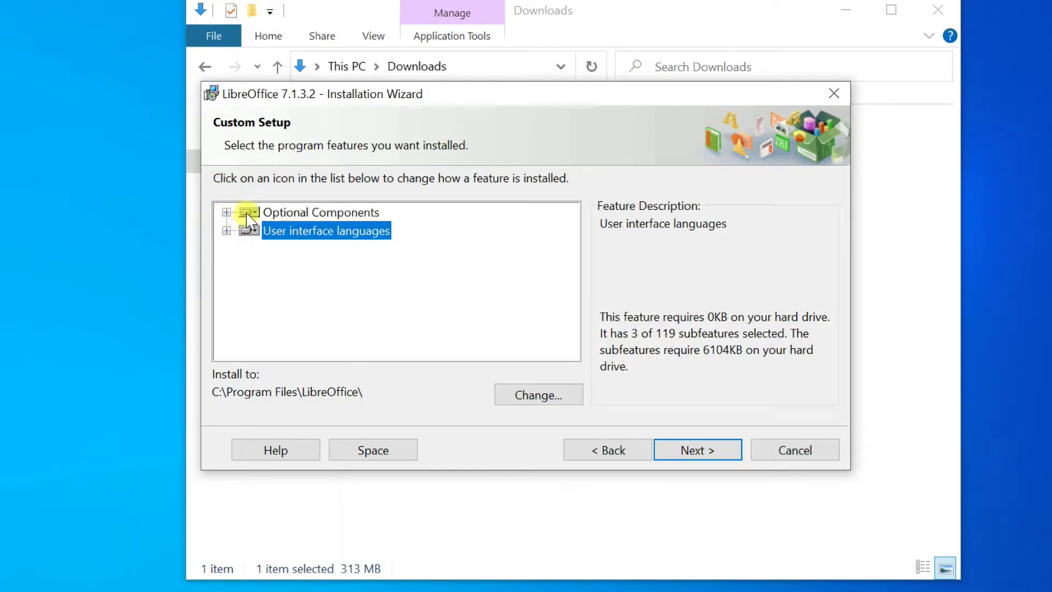
pyautogui.click(249, 212)
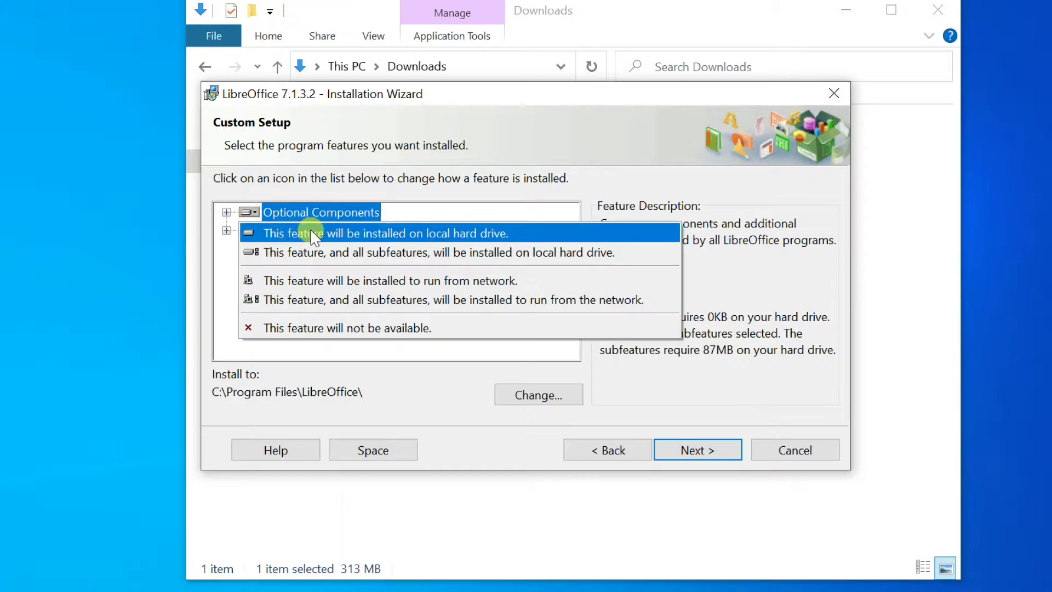
pyautogui.click(315, 236)
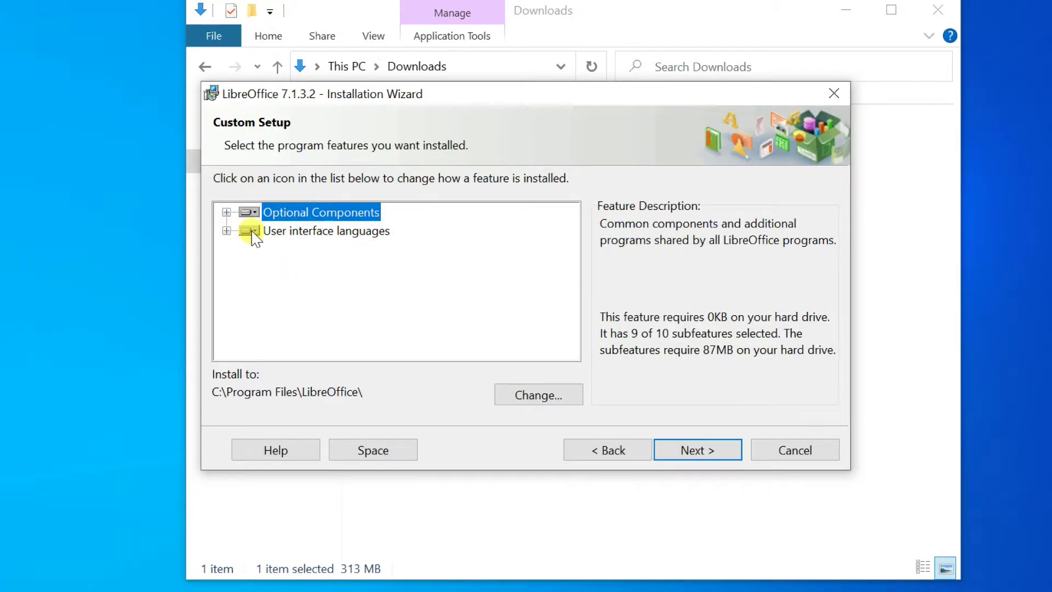
pyautogui.click(226, 231)
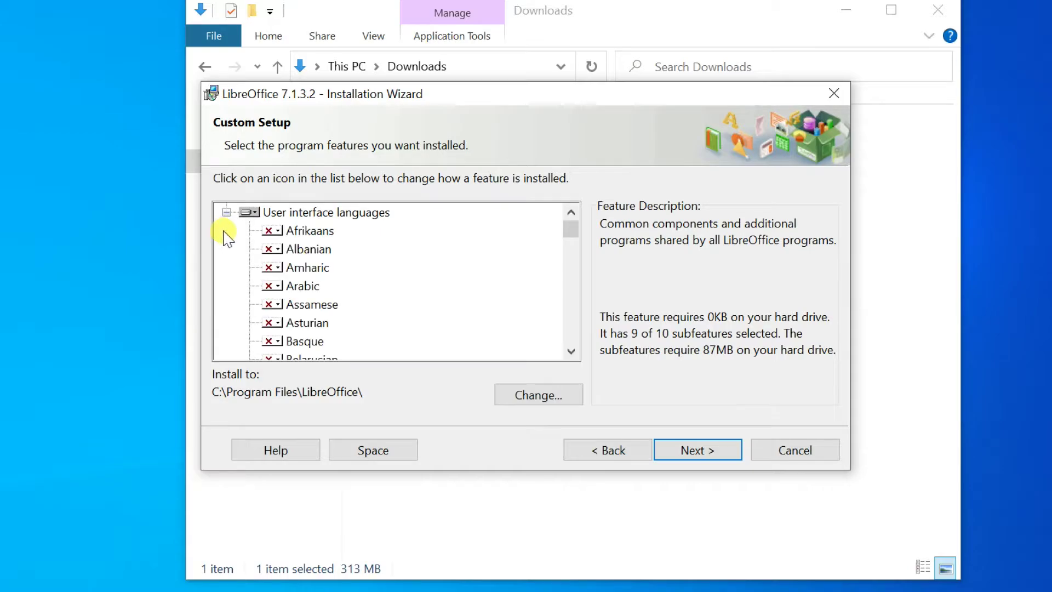
# - Mark Arabic for local installation and scroll the language list down to French
pyautogui.click(273, 285)
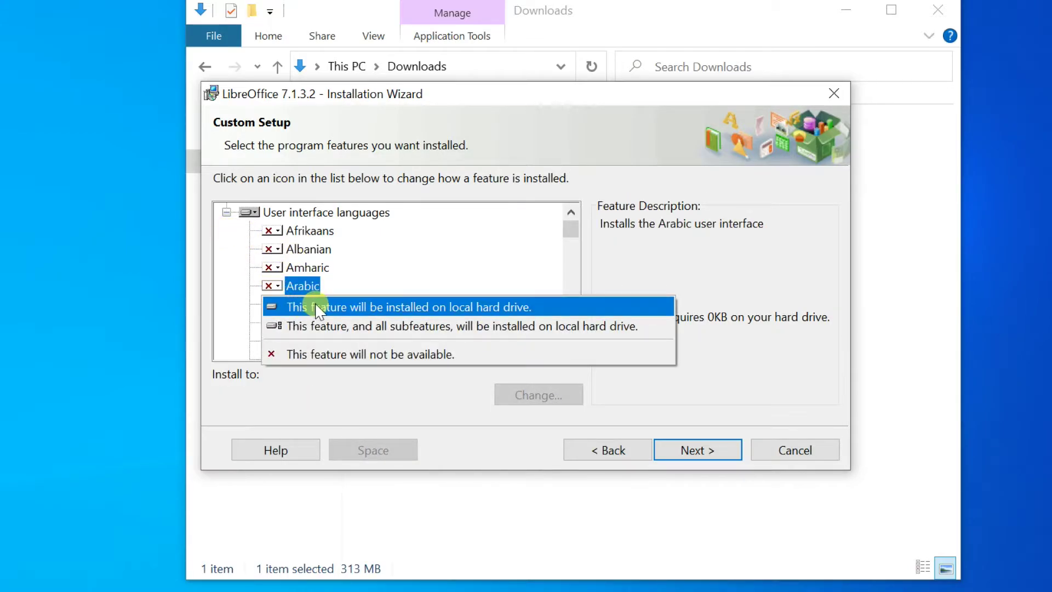
pyautogui.click(269, 303)
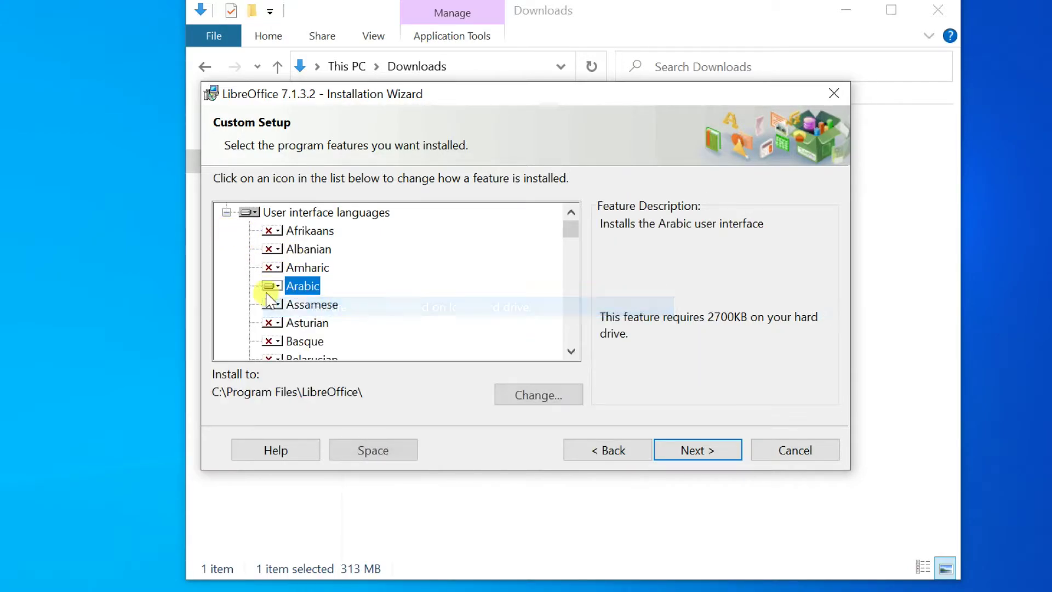
pyautogui.click(571, 351)
pyautogui.click(571, 351)
pyautogui.click(571, 351)
pyautogui.doubleClick(571, 351)
pyautogui.doubleClick(571, 351)
pyautogui.doubleClick(571, 351)
pyautogui.click(571, 352)
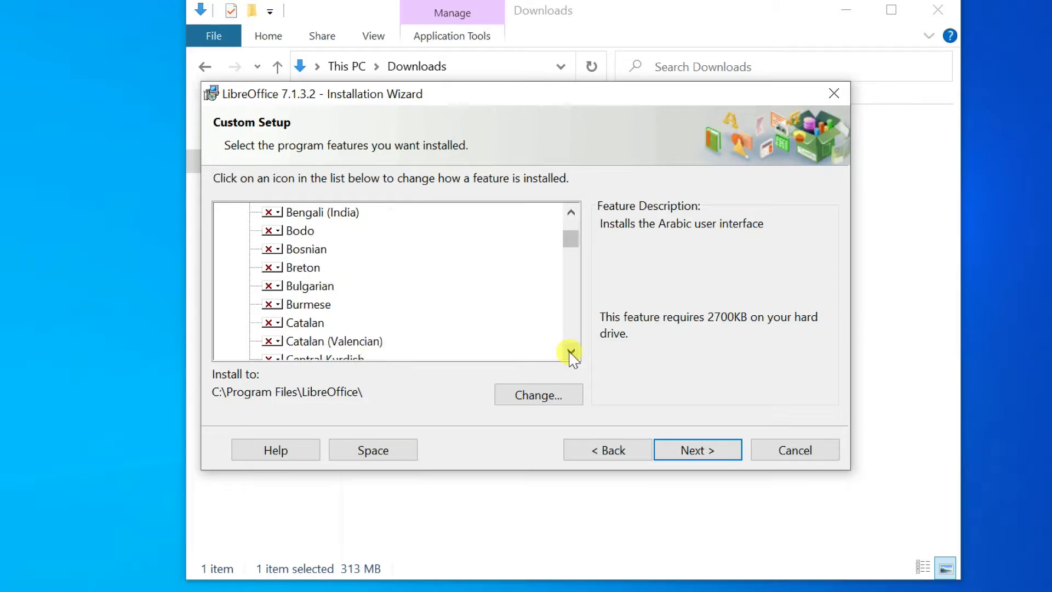
pyautogui.doubleClick(570, 352)
pyautogui.doubleClick(571, 351)
pyautogui.doubleClick(571, 351)
pyautogui.doubleClick(571, 351)
pyautogui.doubleClick(571, 351)
pyautogui.doubleClick(571, 351)
pyautogui.click(571, 352)
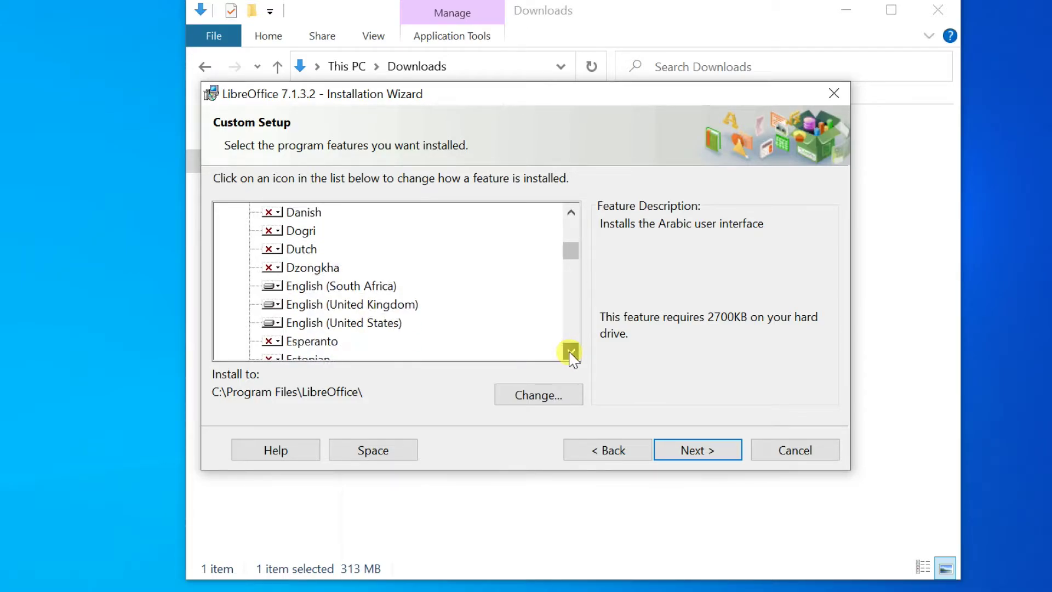
pyautogui.click(571, 351)
pyautogui.click(571, 351)
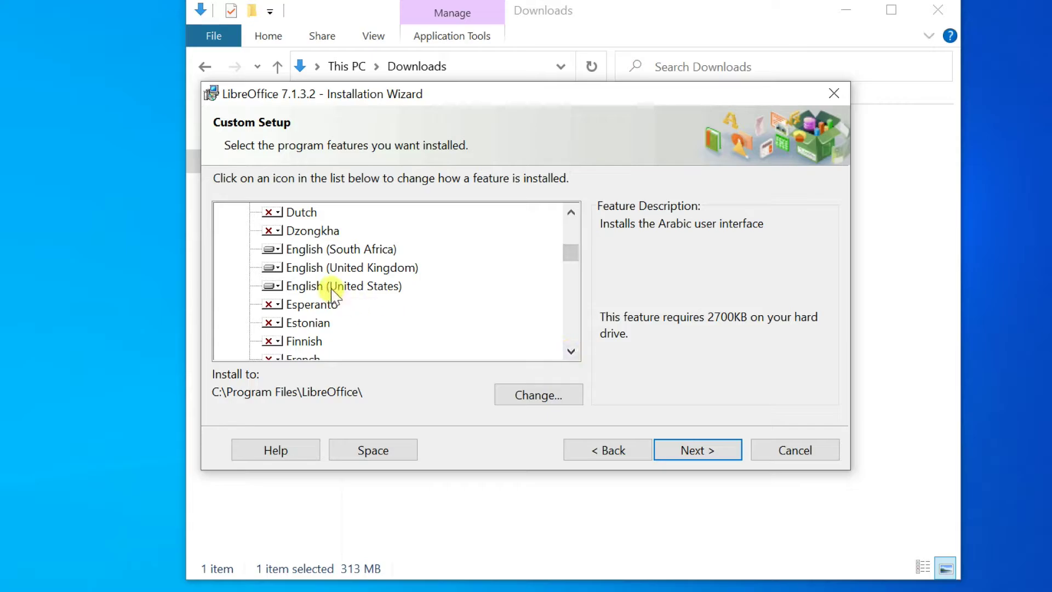
pyautogui.click(282, 286)
pyautogui.click(571, 352)
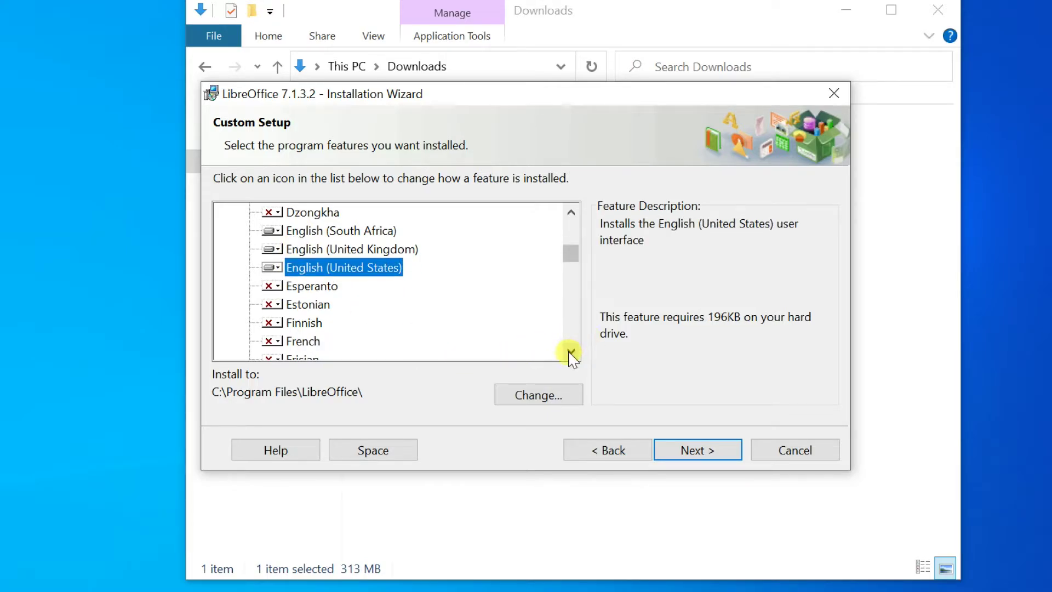
pyautogui.doubleClick(571, 351)
pyautogui.doubleClick(571, 351)
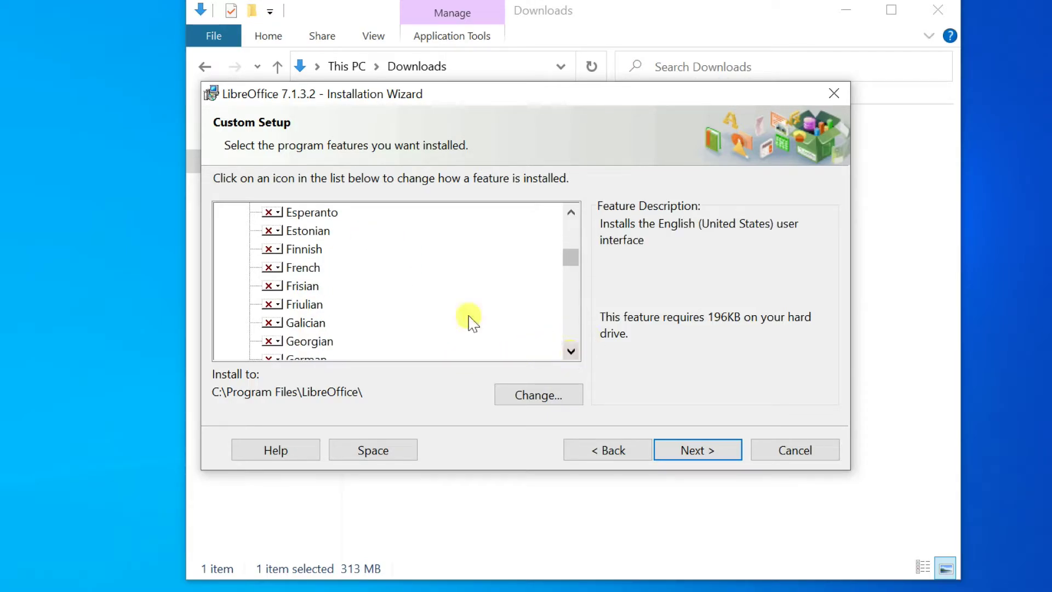
# - Set the French and Hindi interface languages to install on the local hard drive
pyautogui.click(278, 268)
pyautogui.click(279, 268)
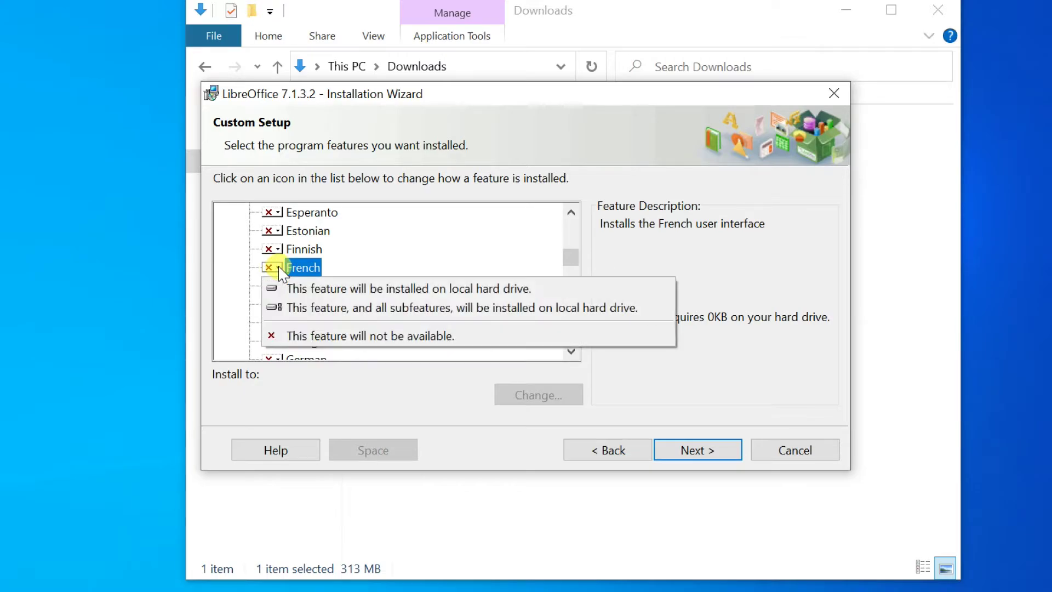
pyautogui.click(318, 289)
pyautogui.click(571, 351)
pyautogui.doubleClick(571, 352)
pyautogui.doubleClick(571, 352)
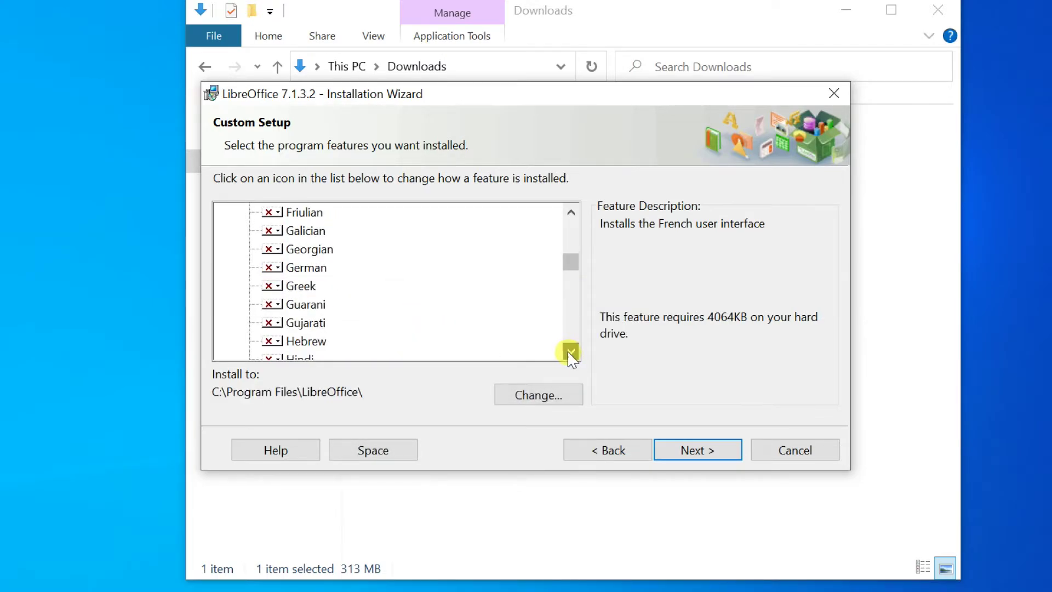
pyautogui.tripleClick(571, 352)
pyautogui.doubleClick(571, 352)
pyautogui.click(278, 268)
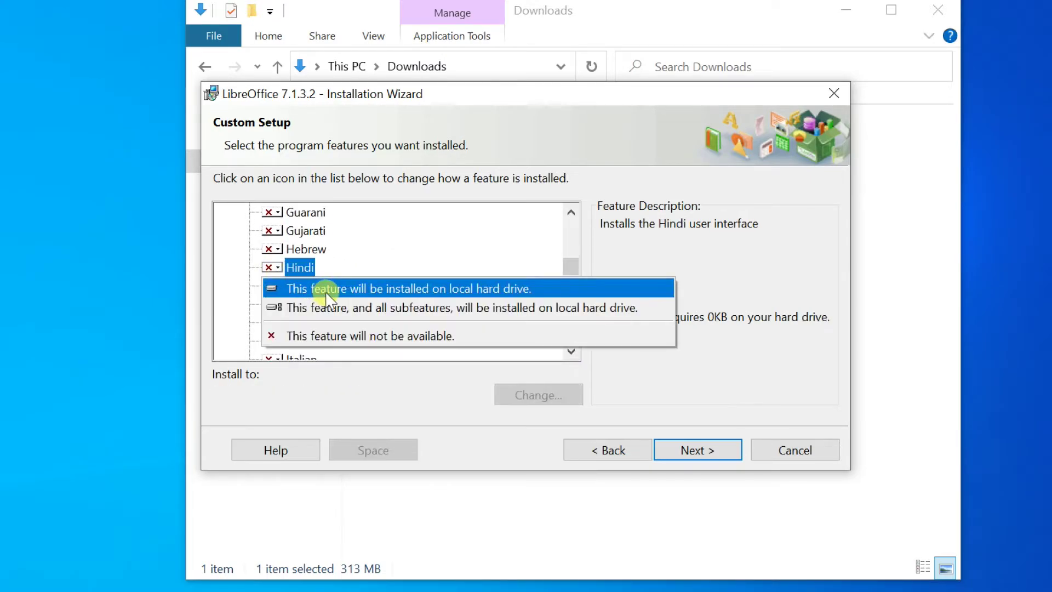
pyautogui.click(299, 287)
# - Scroll down to Malayalam and set it to install on the local hard drive
pyautogui.doubleClick(571, 351)
pyautogui.doubleClick(571, 351)
pyautogui.doubleClick(570, 351)
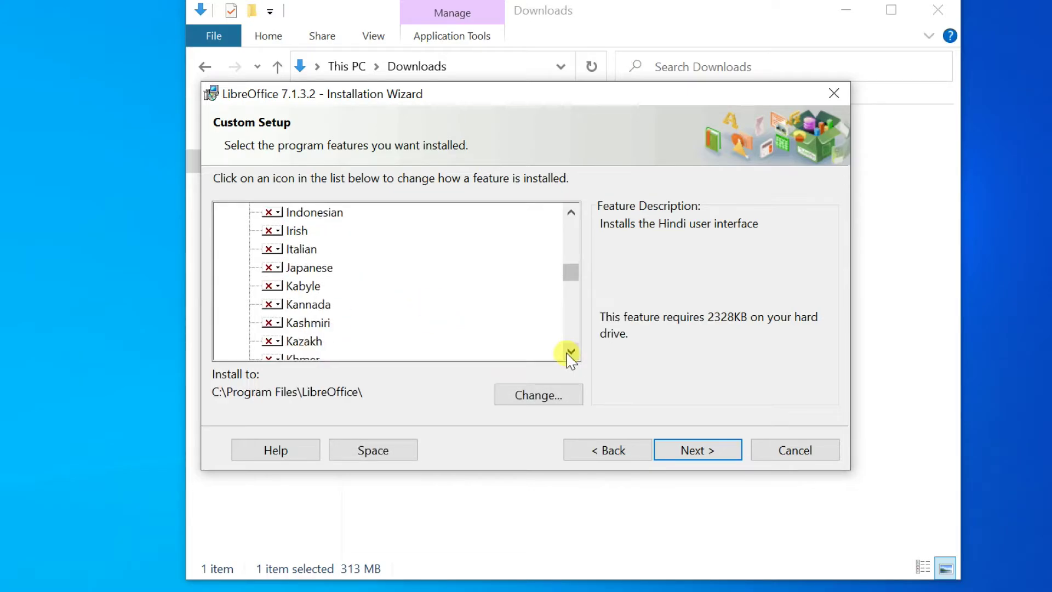
pyautogui.doubleClick(571, 352)
pyautogui.doubleClick(571, 351)
pyautogui.doubleClick(571, 351)
pyautogui.doubleClick(571, 351)
pyautogui.doubleClick(571, 351)
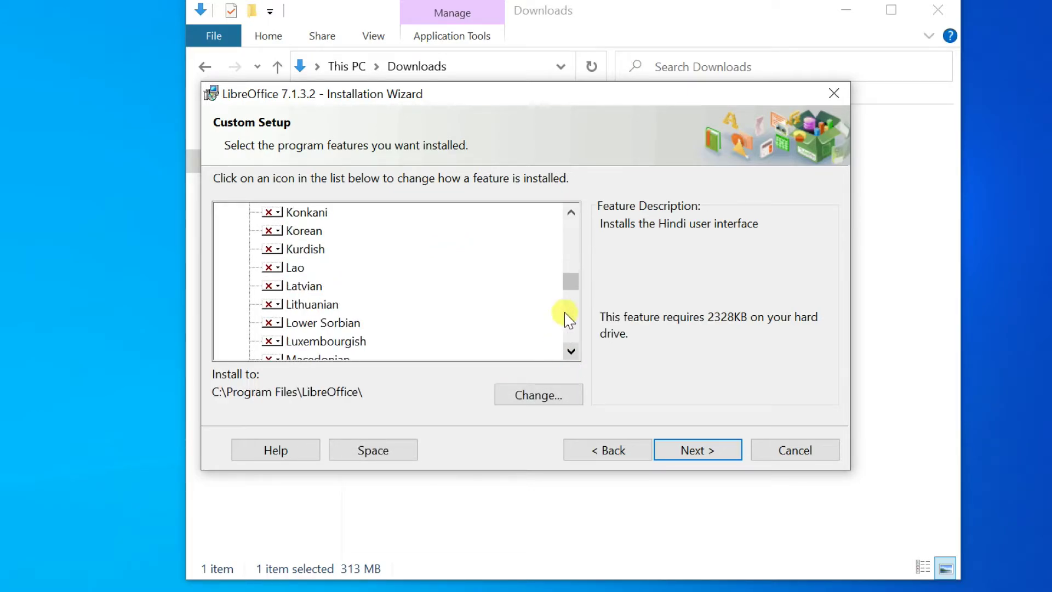
pyautogui.click(570, 288)
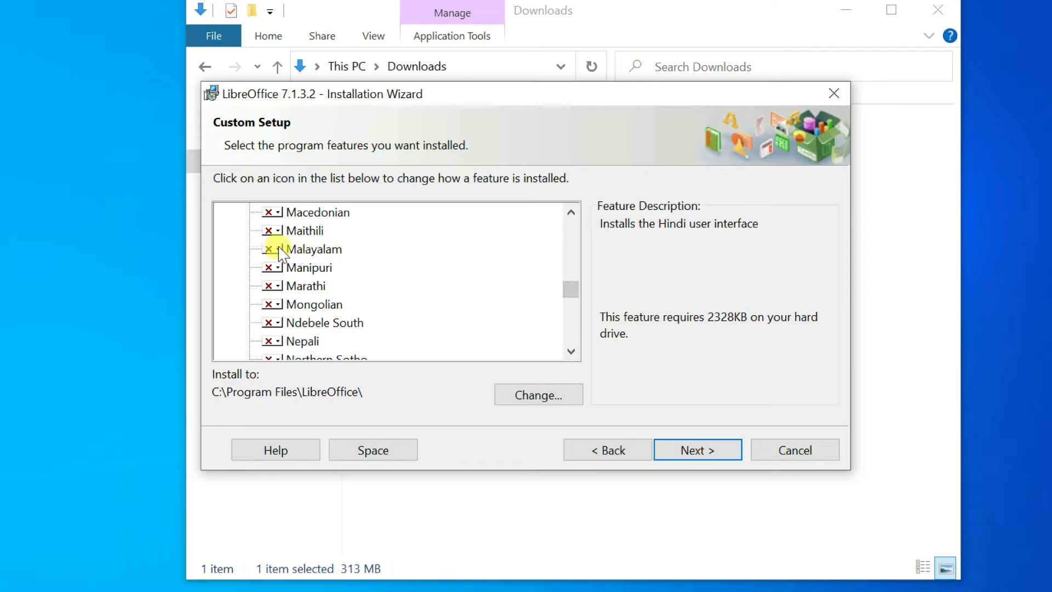
pyautogui.click(280, 249)
pyautogui.click(296, 267)
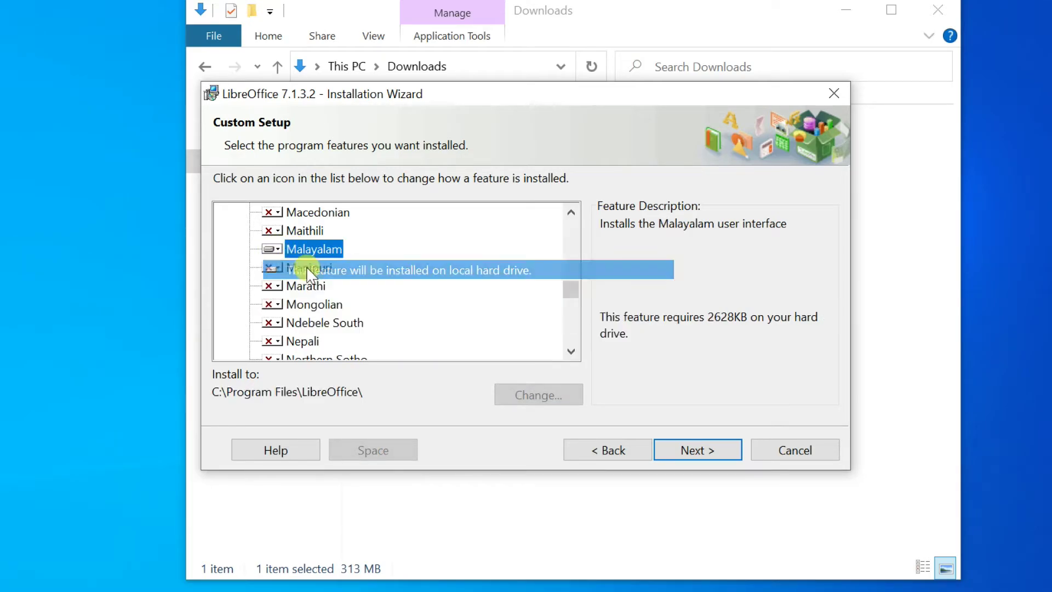
# - Collapse the User interface languages branch and advance to the File Type page
pyautogui.moveTo(570, 298); pyautogui.dragTo(559, 192)
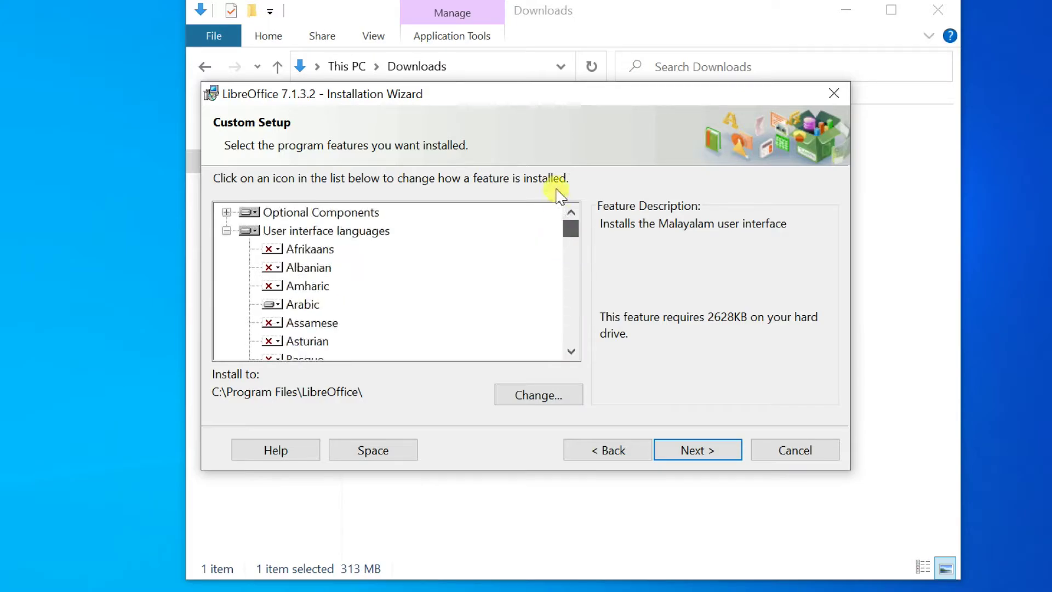
pyautogui.click(228, 232)
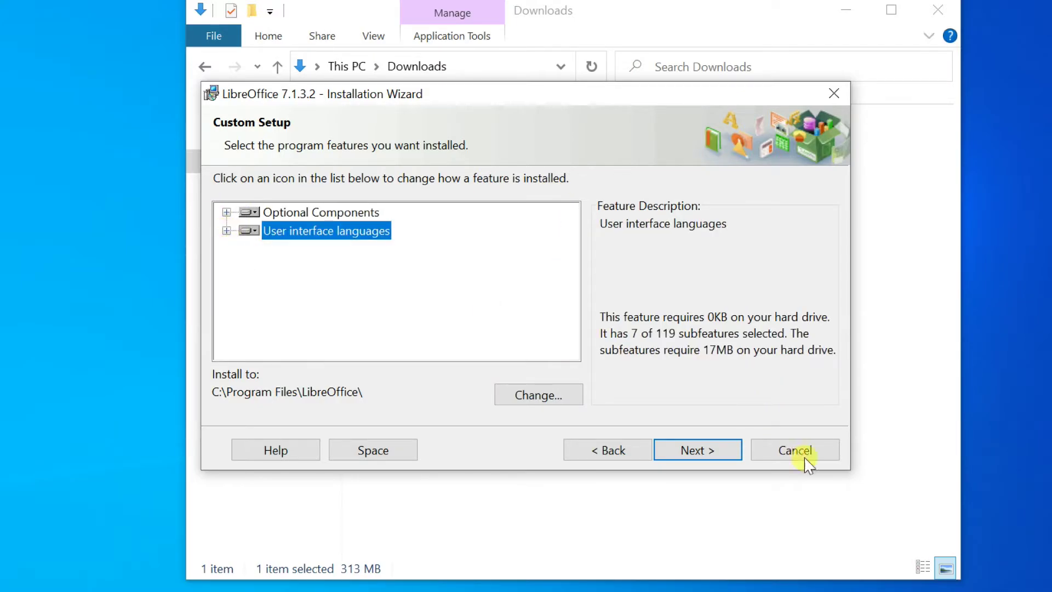
pyautogui.click(688, 456)
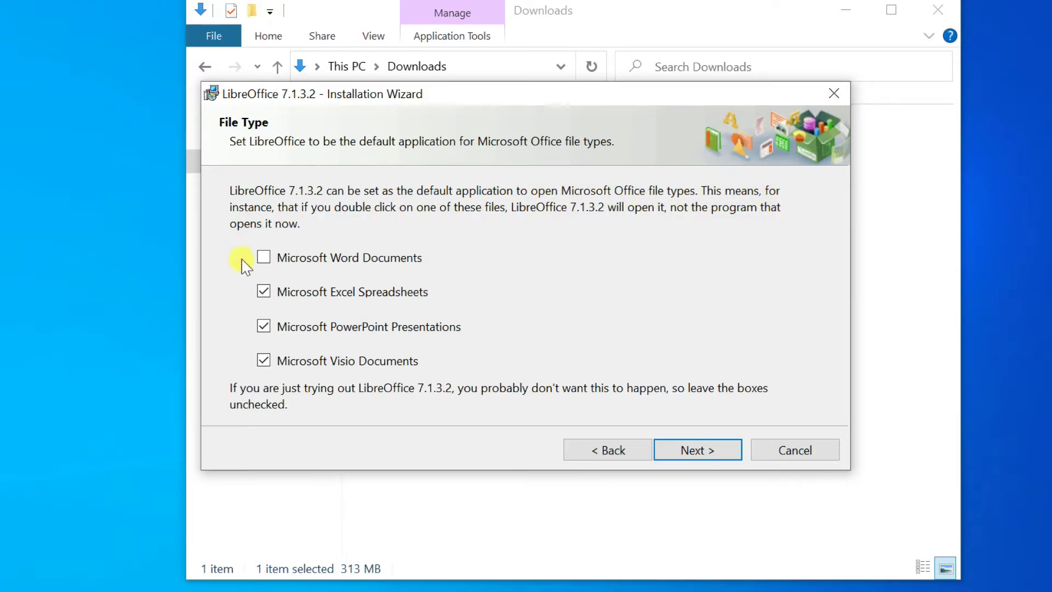
# - Include Microsoft Word Documents as a default file type and continue to the install summary
pyautogui.click(264, 259)
pyautogui.click(708, 458)
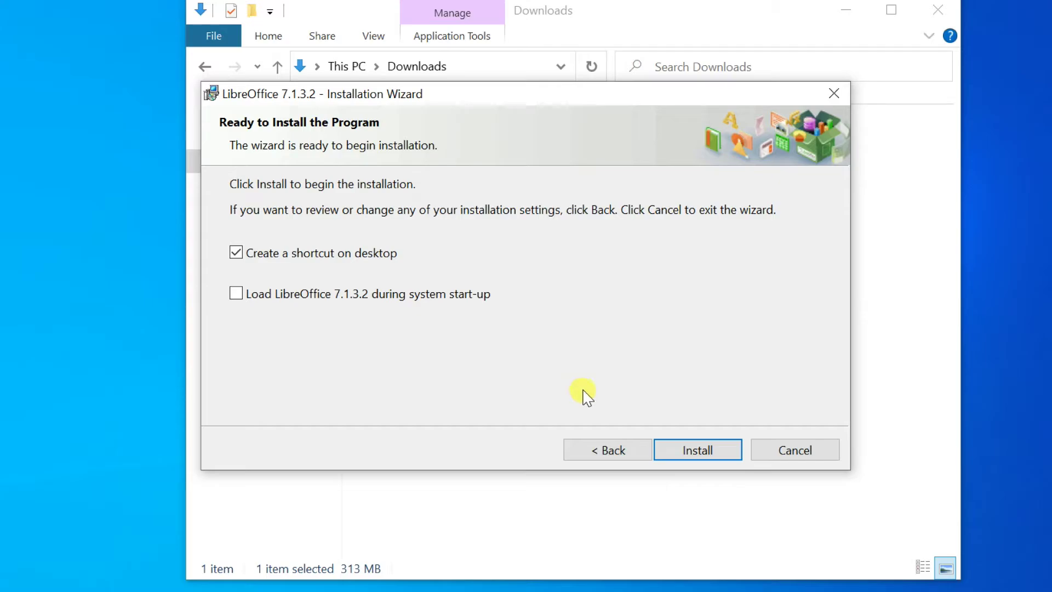
# - Start installing LibreOffice 7.1.3.2 and close the Downloads folder window
pyautogui.click(696, 451)
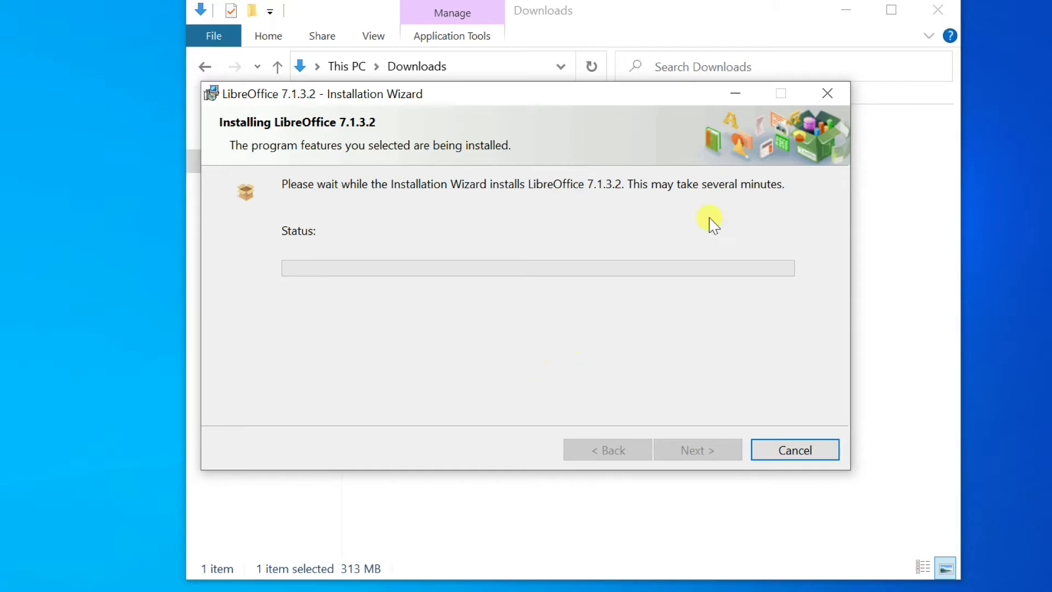
pyautogui.click(938, 9)
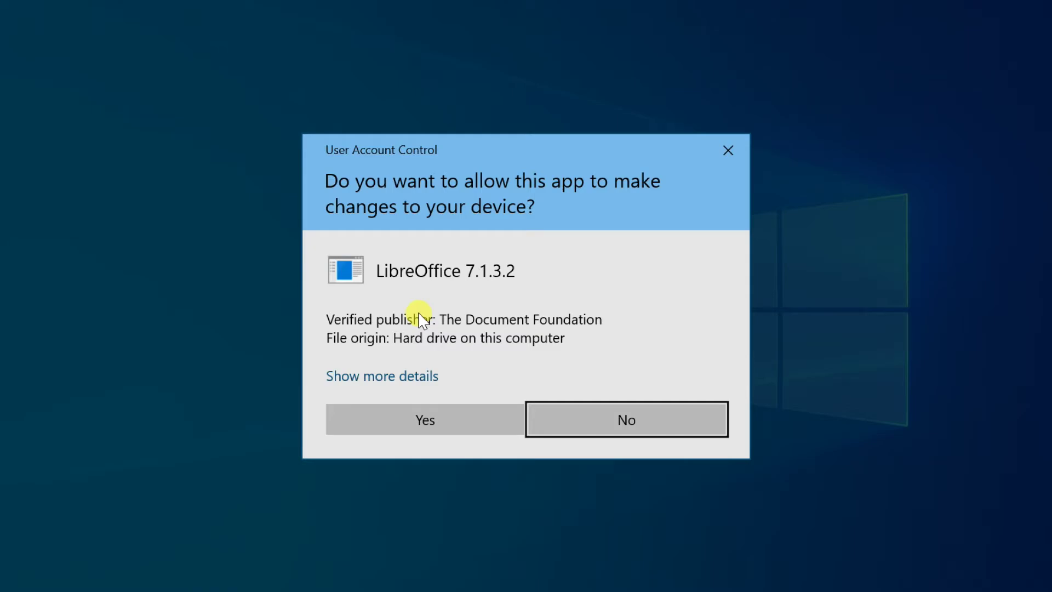
# - Allow the installer through User Account Control, then close the completed wizard
pyautogui.click(413, 425)
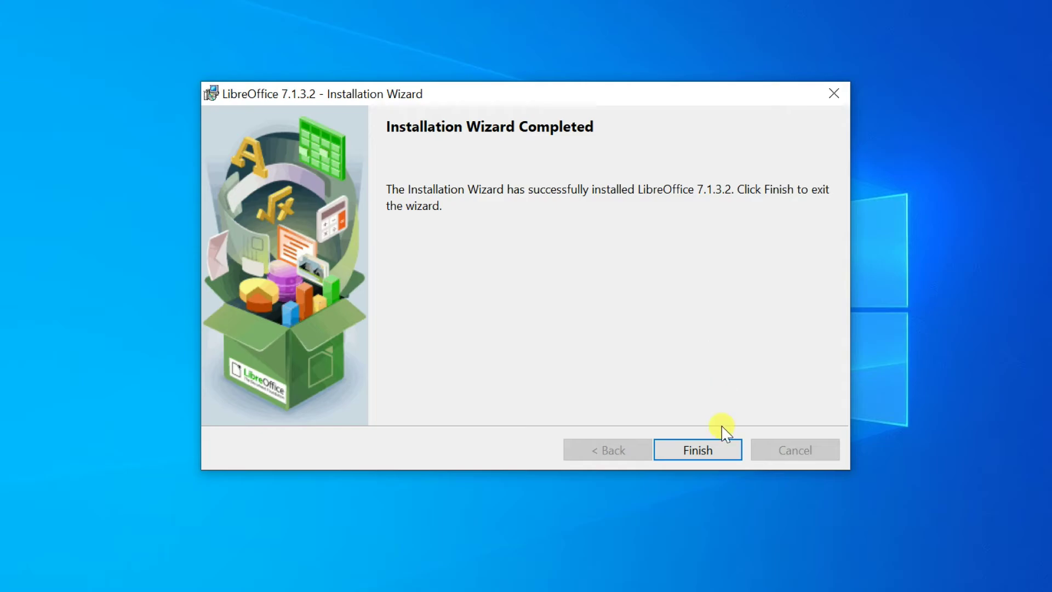
pyautogui.click(694, 452)
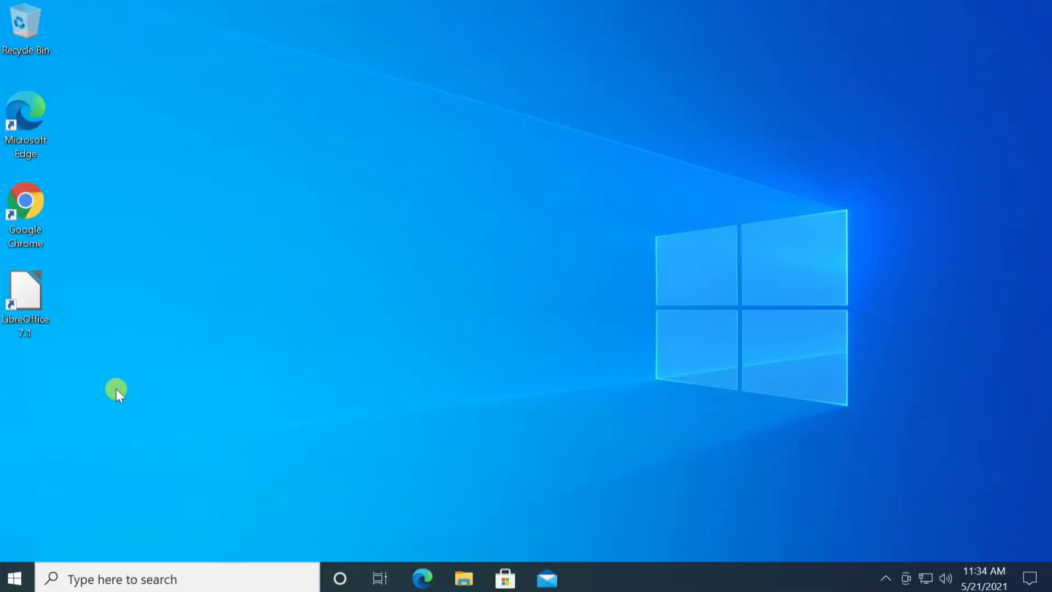
# - Launch LibreOffice 7.1 from its desktop shortcut and start a new Calc spreadsheet
pyautogui.doubleClick(33, 296)
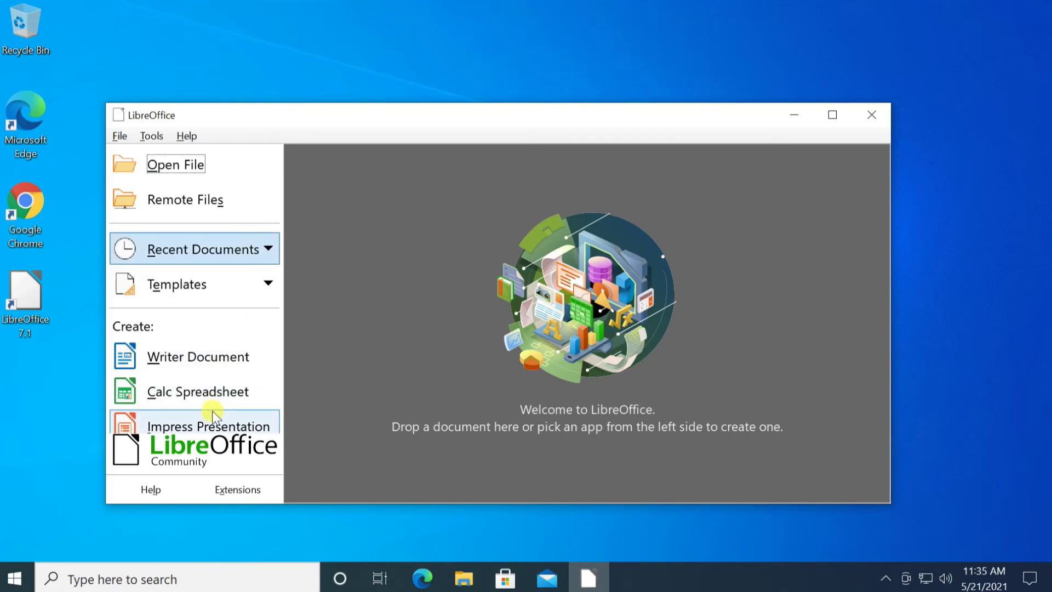
pyautogui.click(228, 392)
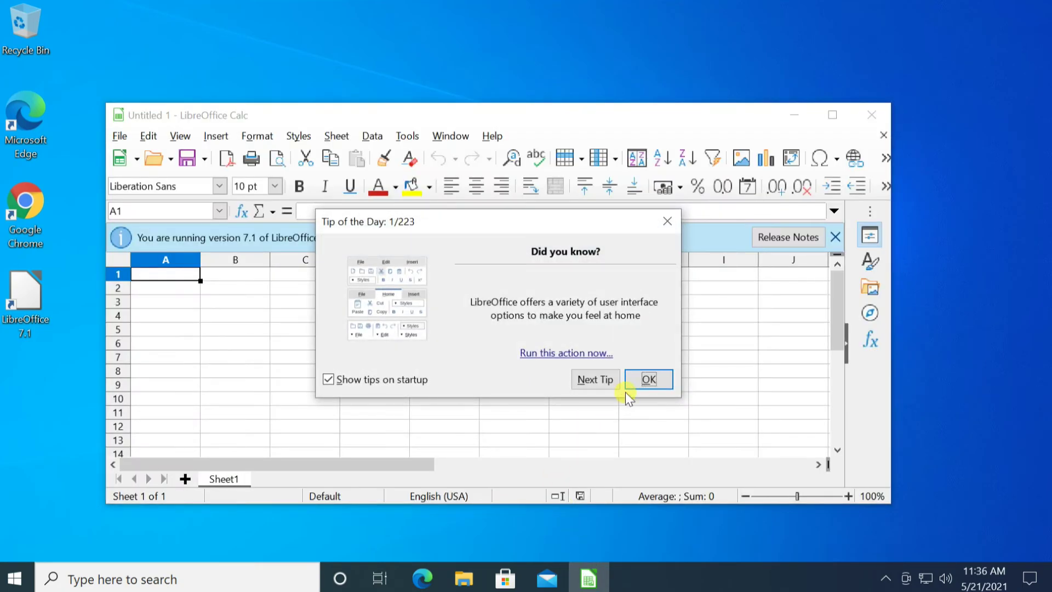
# - Dismiss the tip, maximise the Calc window, and enter 33 in A1 and 66 in B1
pyautogui.click(645, 381)
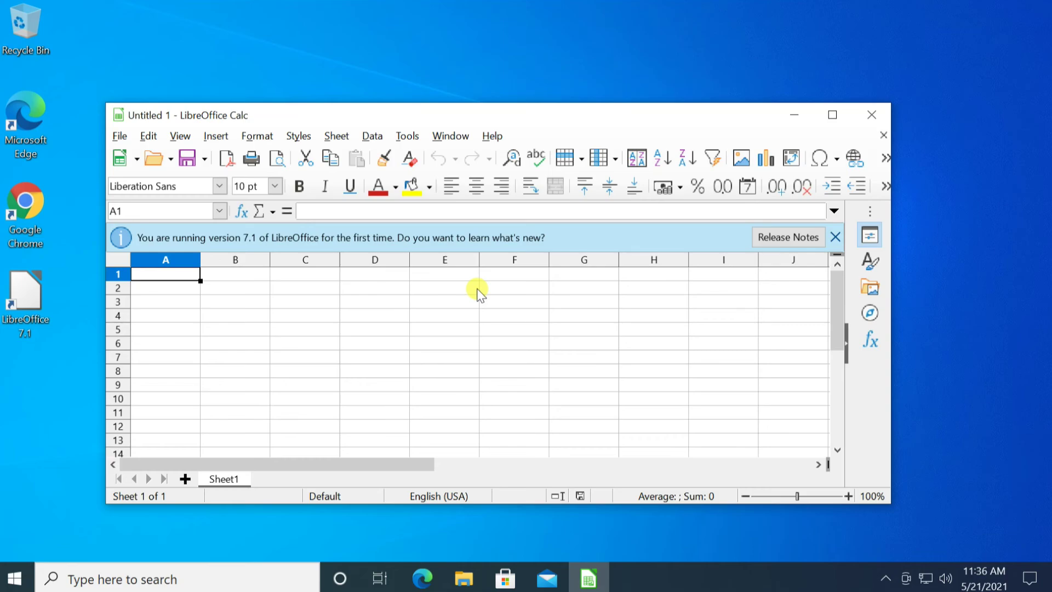
pyautogui.press('super+Up')
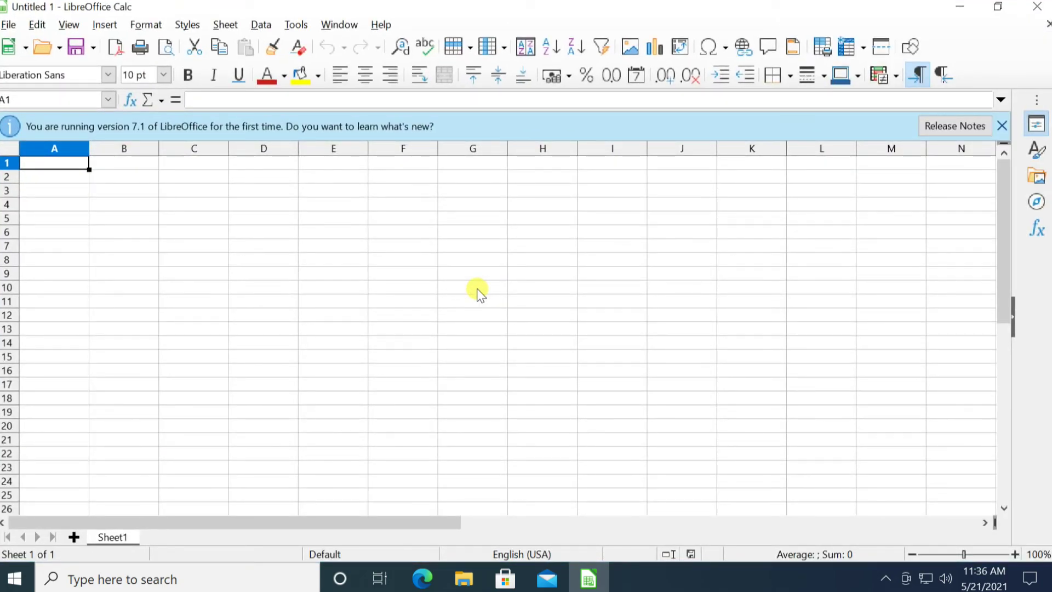
pyautogui.write('33')
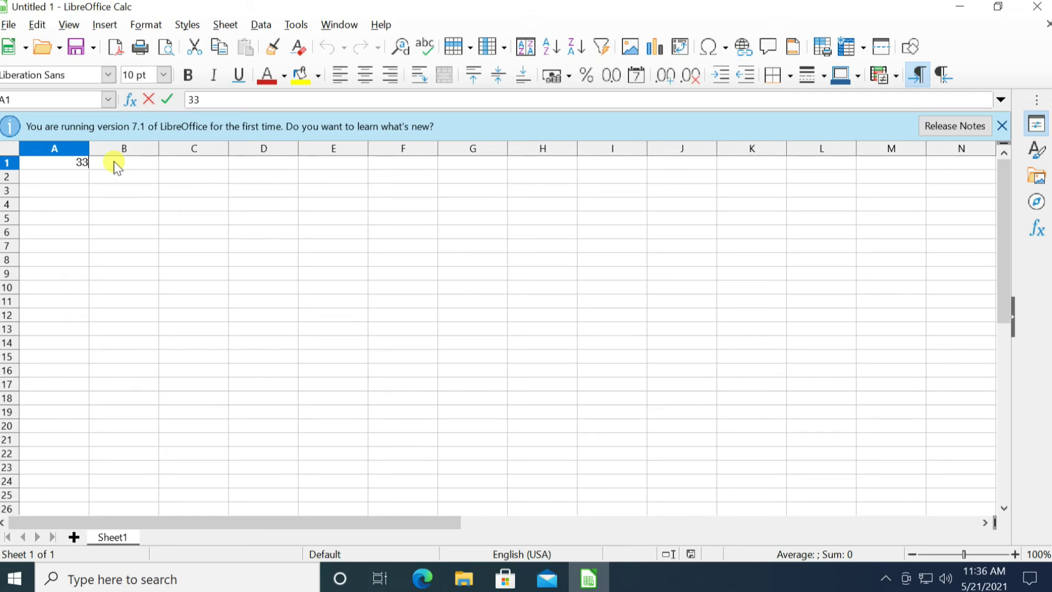
pyautogui.click(117, 165)
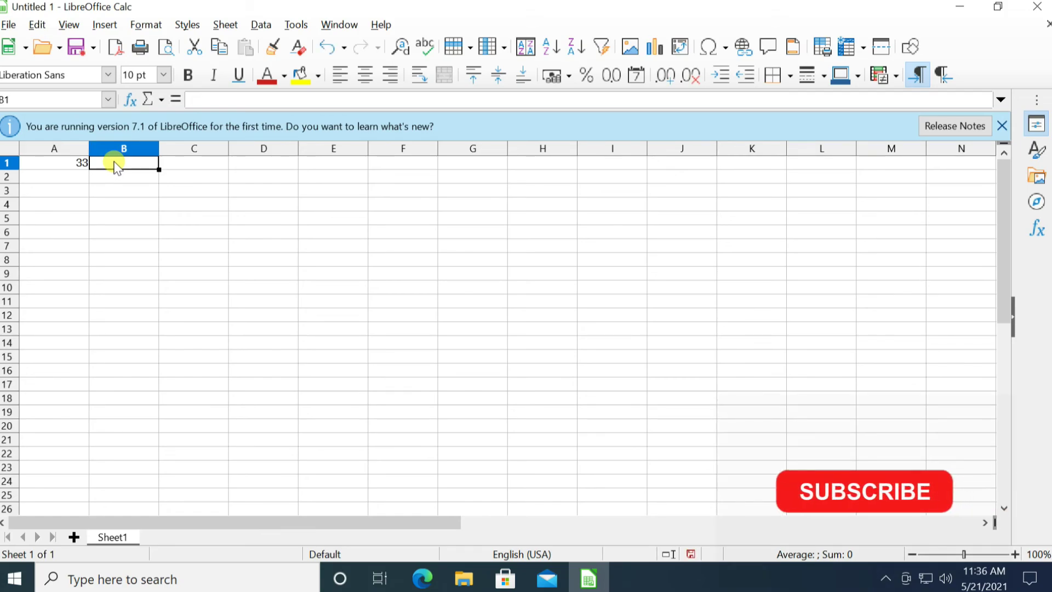
pyautogui.write('66')
pyautogui.click(215, 166)
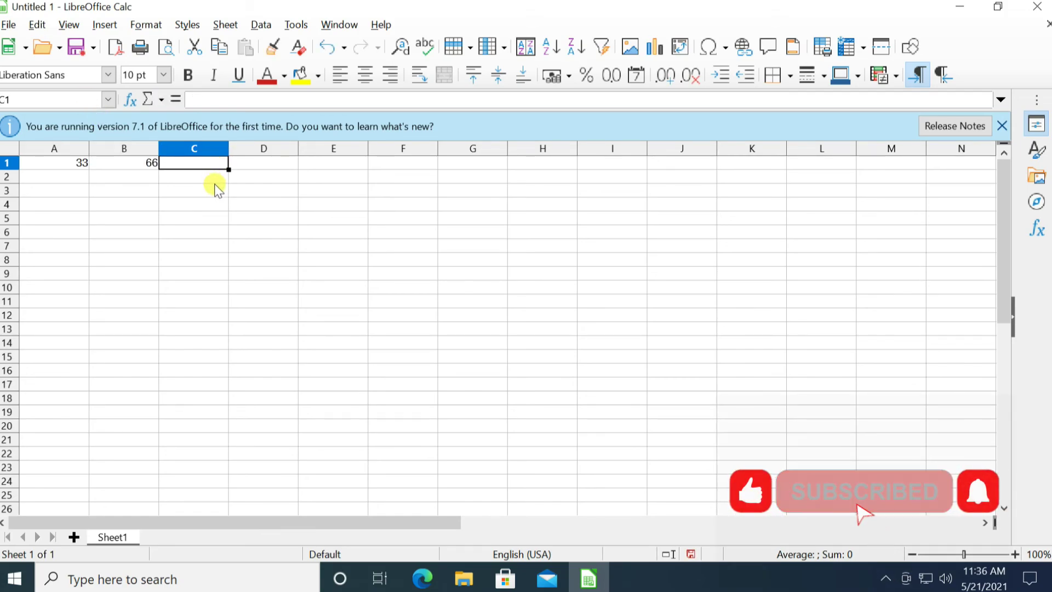
# - Enter =SUM(A1:B1) in C1 and check that it shows 99
pyautogui.write('=')
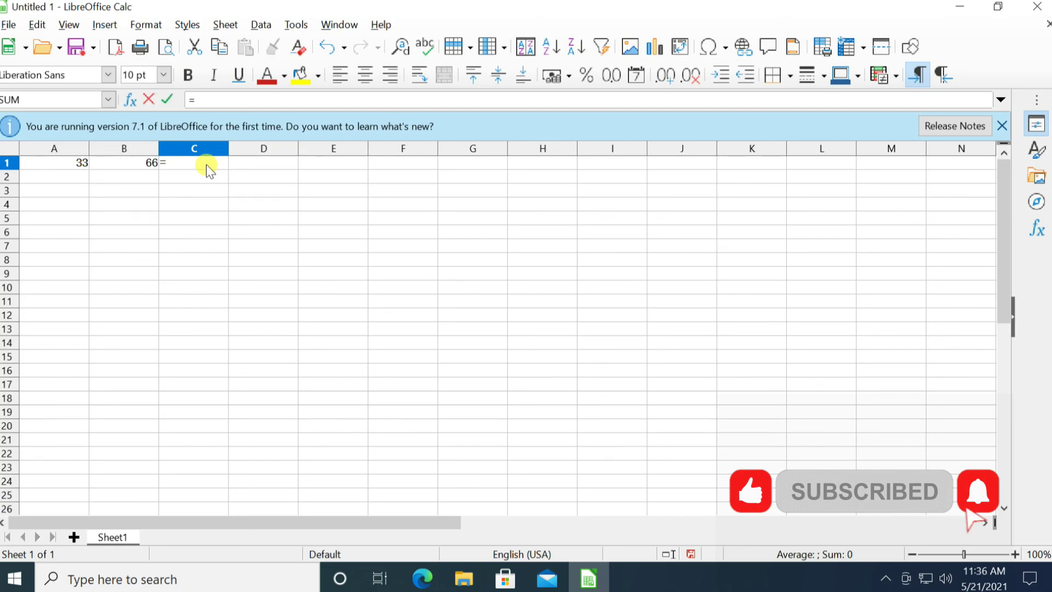
pyautogui.write('sum(')
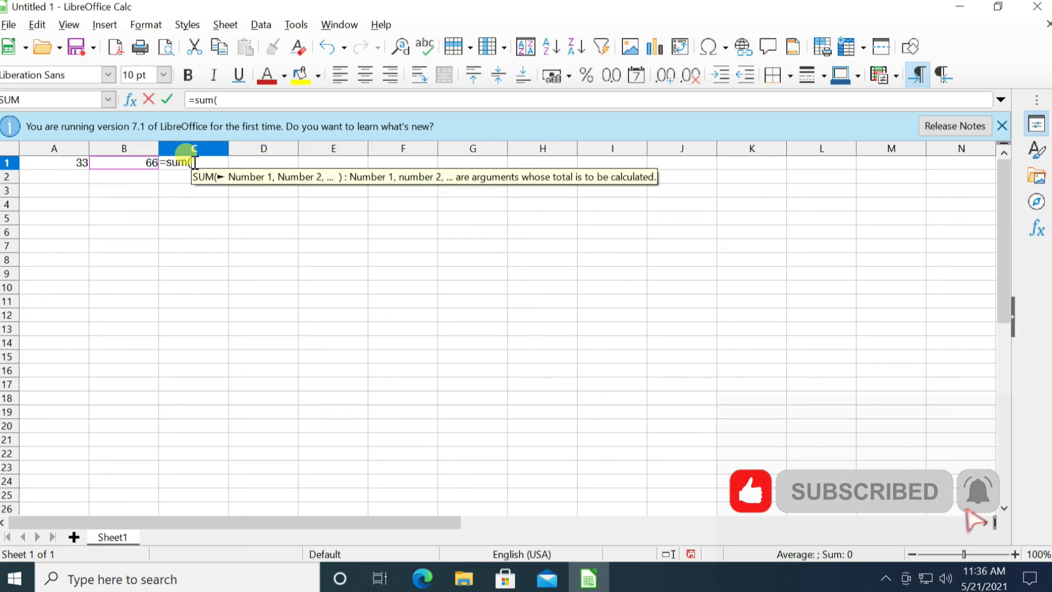
pyautogui.moveTo(77, 163); pyautogui.dragTo(138, 161)
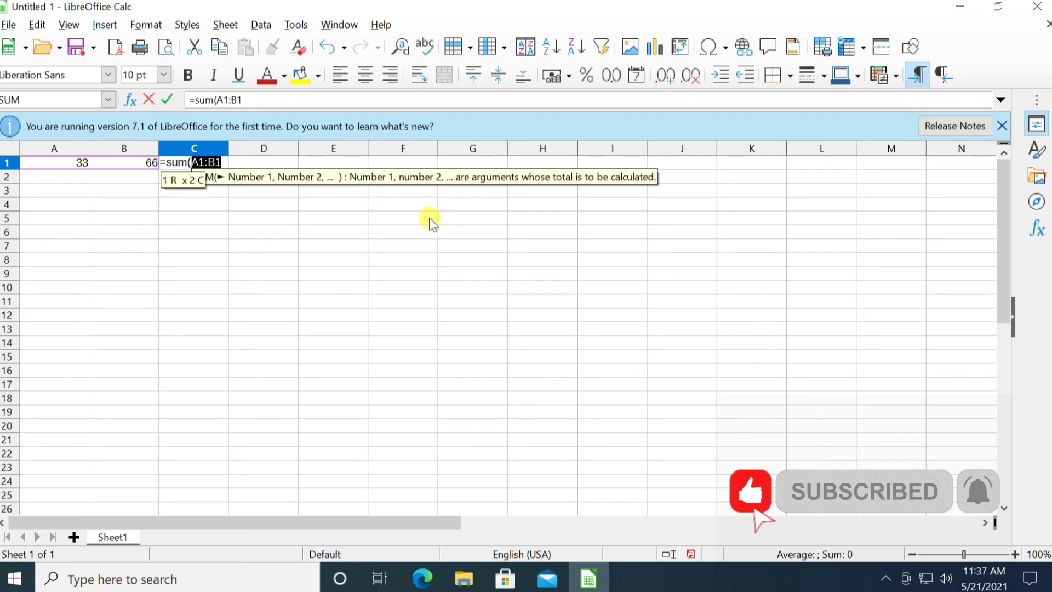
pyautogui.write(')')
pyautogui.press('Return')
pyautogui.click(218, 164)
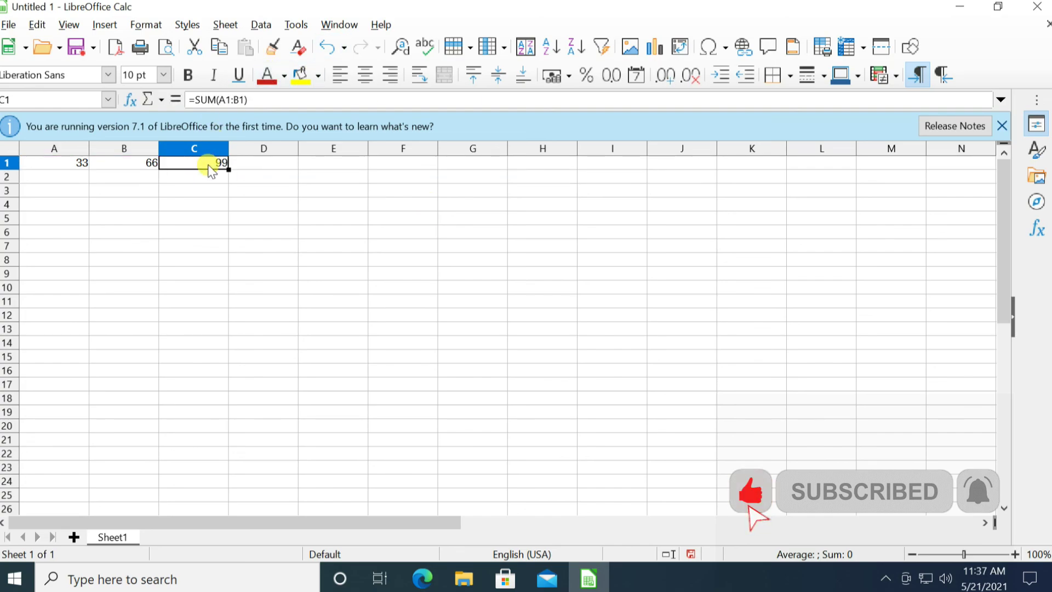